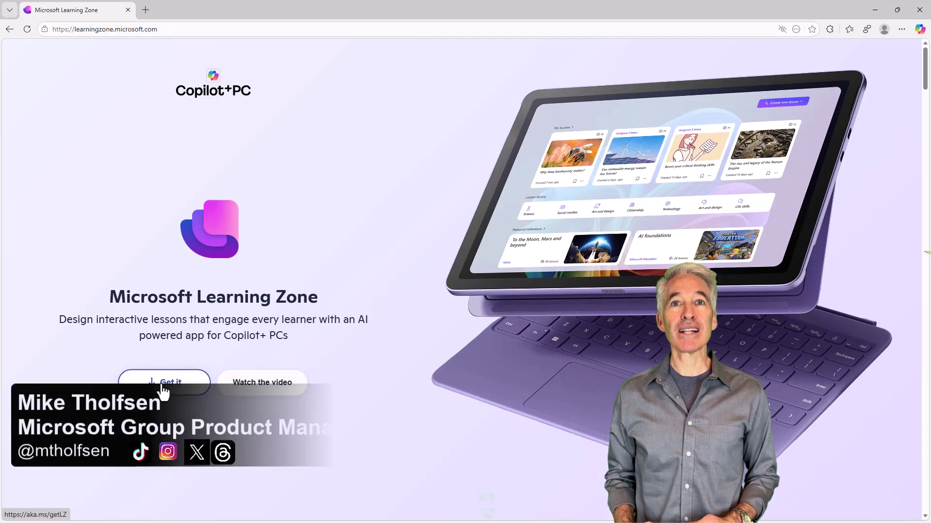
# - Scroll the learningzone.microsoft.com page past the Create and Refine sections to Share
pyautogui.scroll(-2, 263, 394)
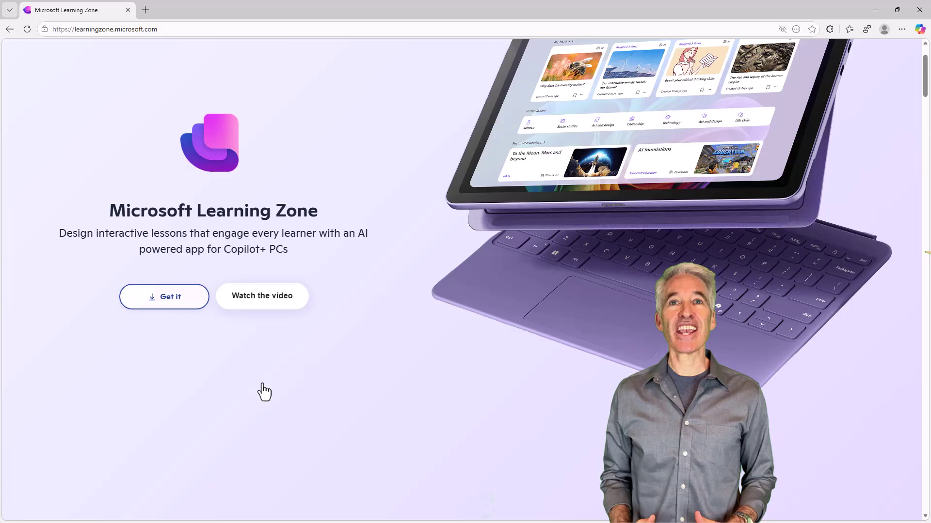
pyautogui.scroll(-3, 263, 383)
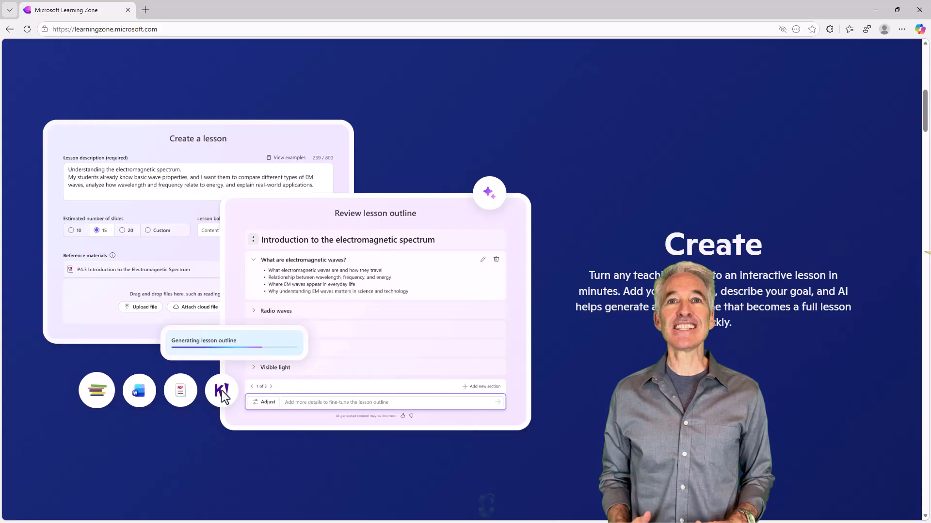
pyautogui.scroll(-10, 221, 390)
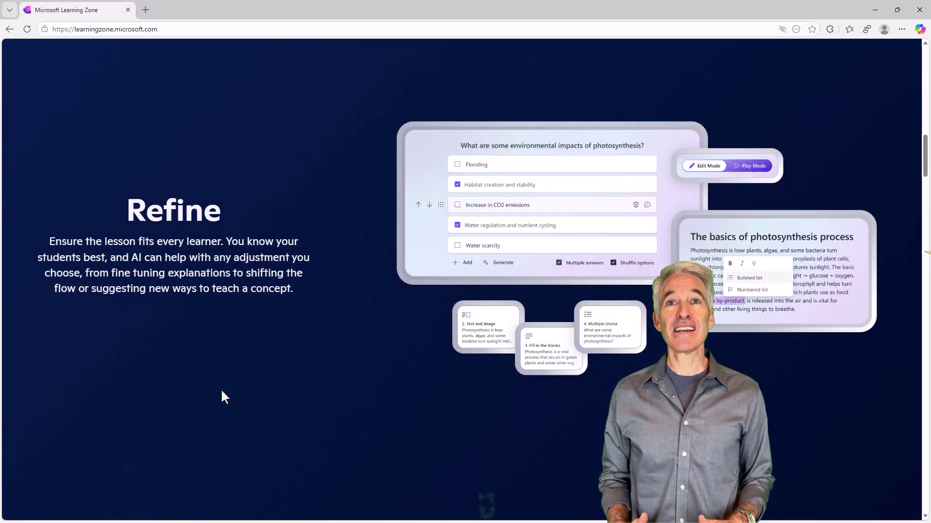
pyautogui.scroll(-10, 221, 392)
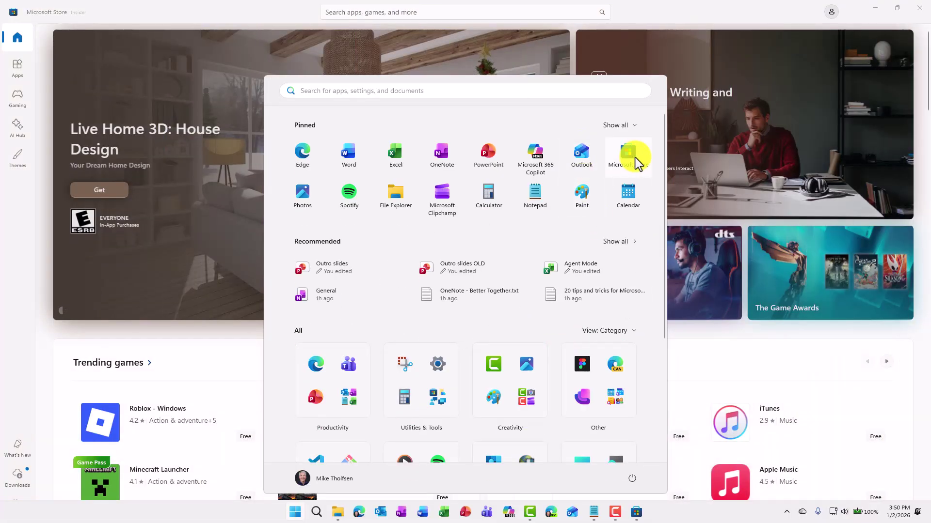
# - Search the Microsoft Store for 'Learning ZOne' and launch the app from its product page
pyautogui.click(661, 10)
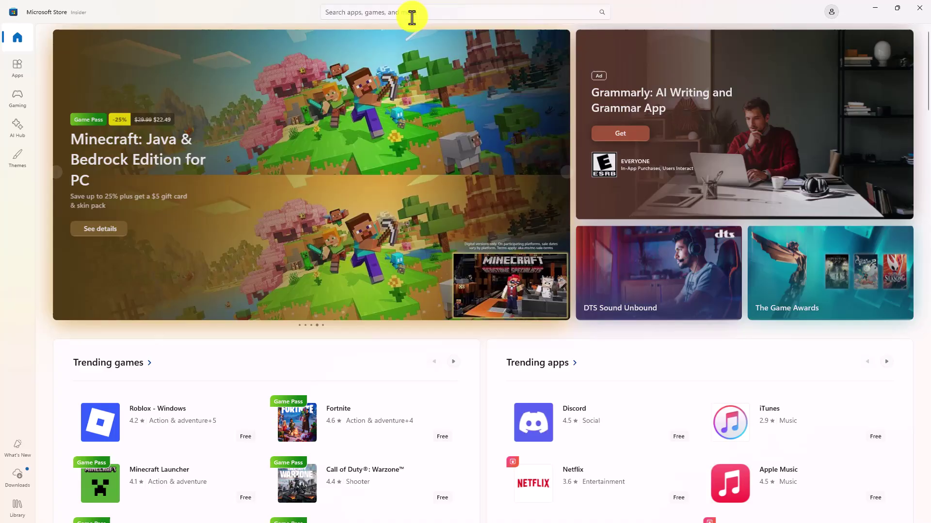
pyautogui.click(388, 12)
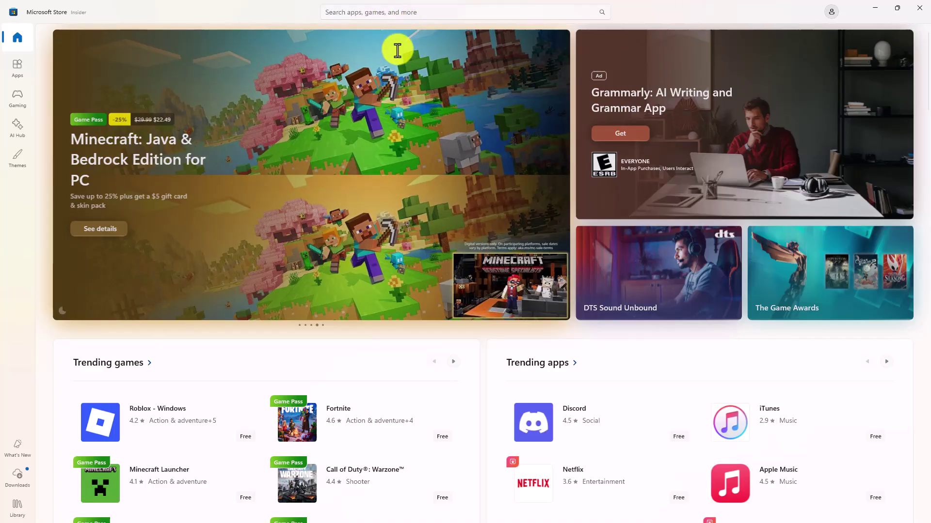
pyautogui.write('Learning ZOne')
pyautogui.click(399, 60)
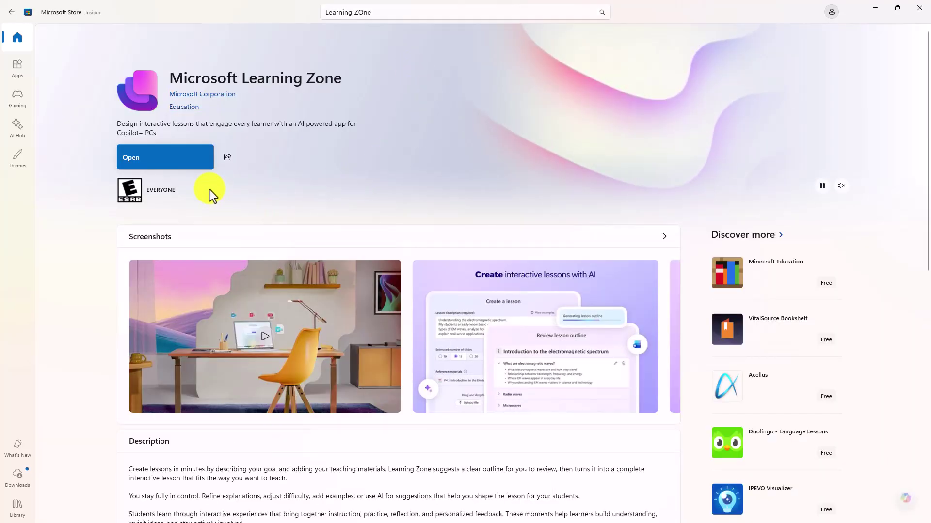
pyautogui.click(176, 161)
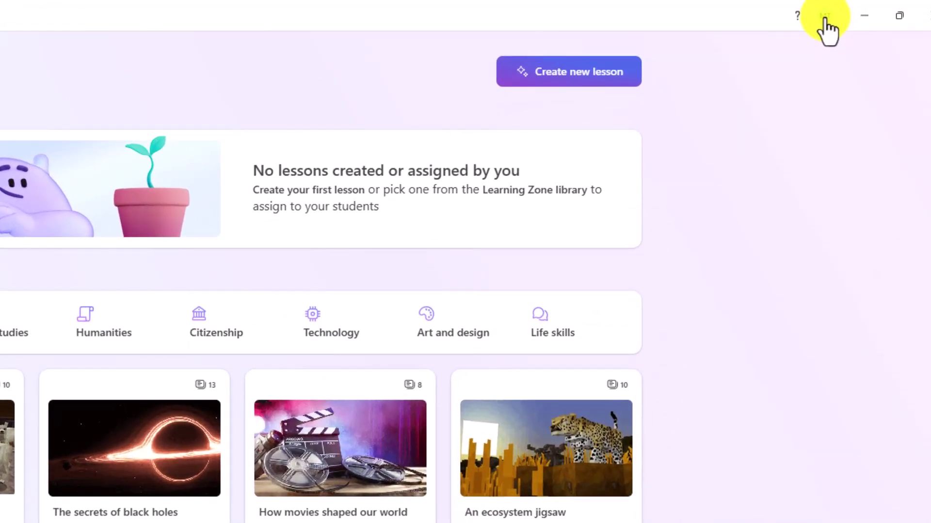
# - Check the account menu, then browse the Home lesson library and return to the top
pyautogui.click(824, 18)
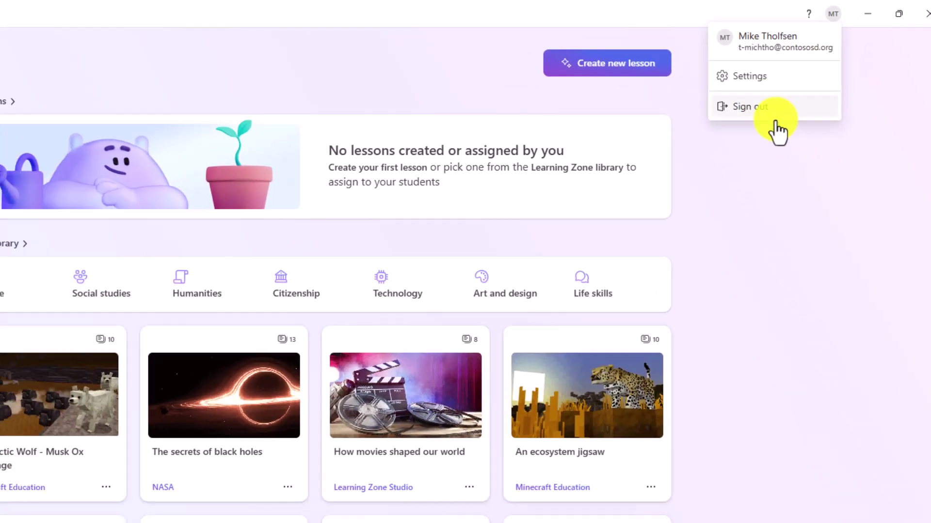
pyautogui.click(809, 313)
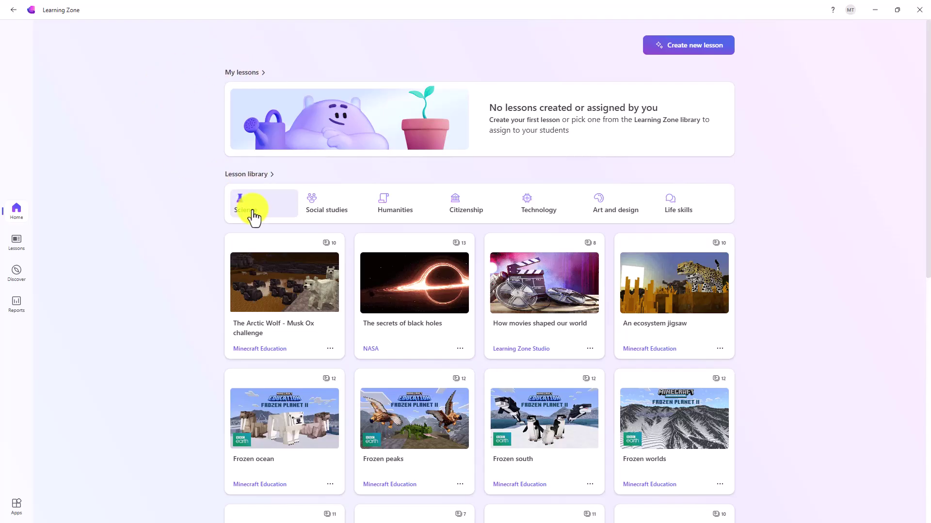
pyautogui.scroll(-2, 276, 326)
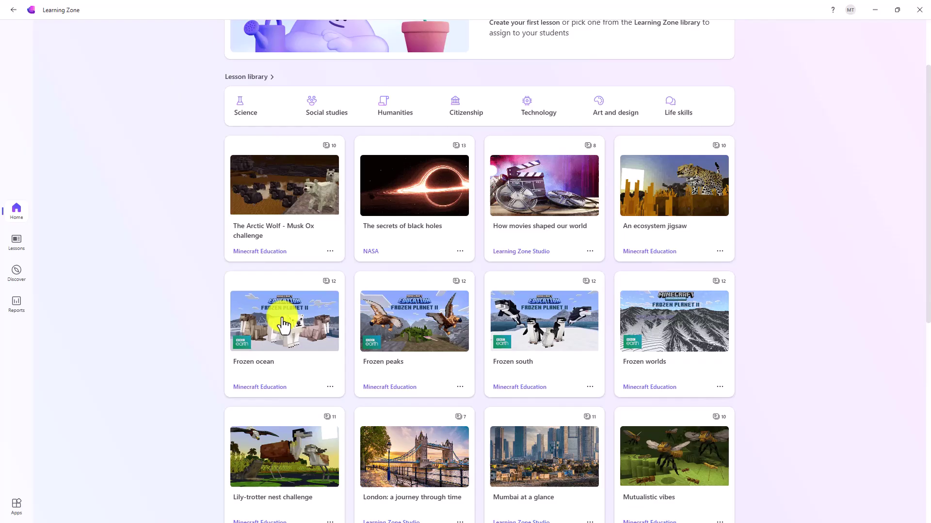
pyautogui.scroll(-5, 284, 323)
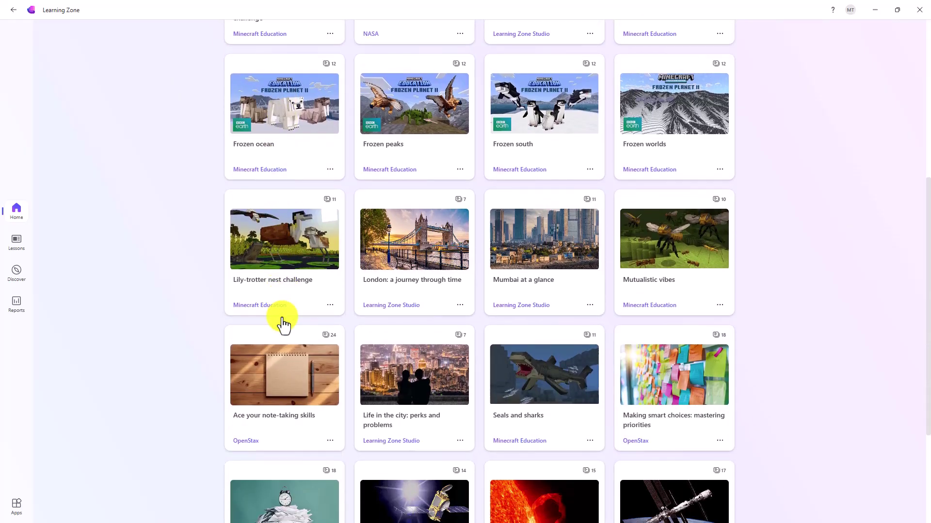
pyautogui.scroll(-4, 283, 323)
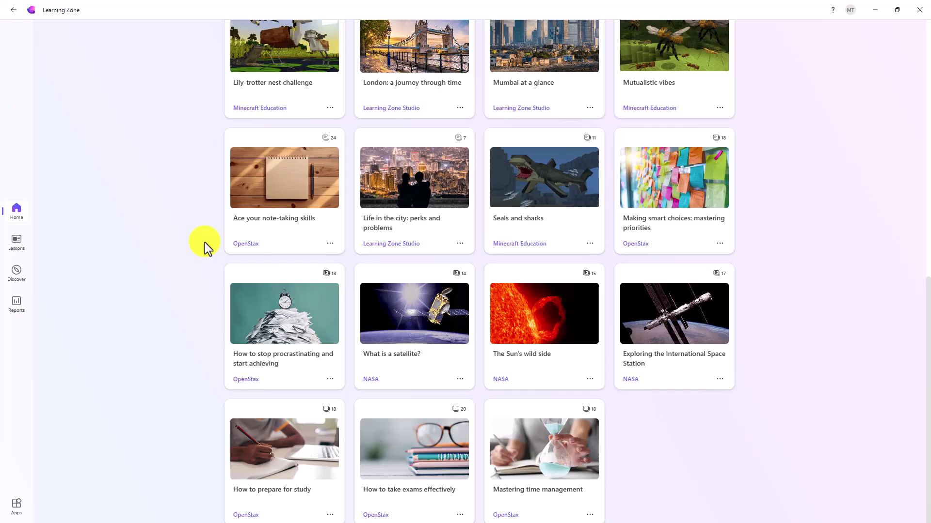
pyautogui.scroll(10, 174, 246)
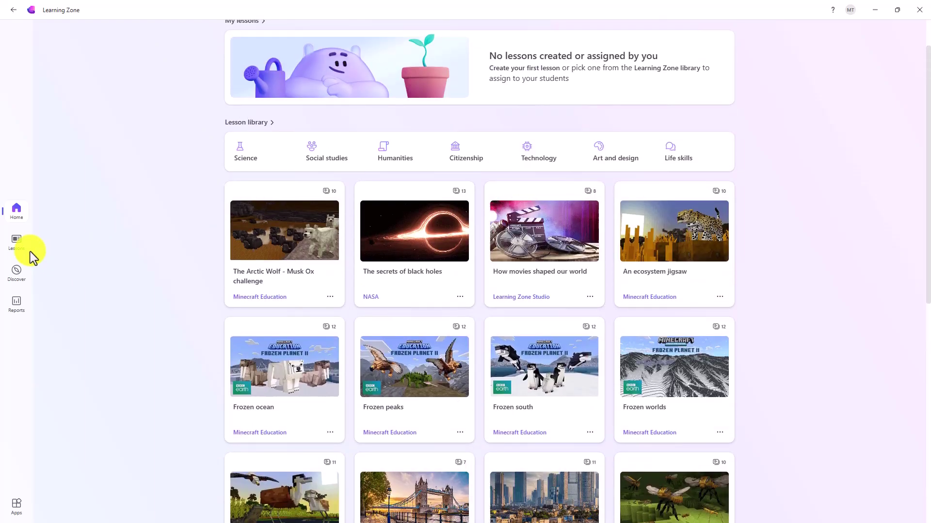
pyautogui.click(19, 247)
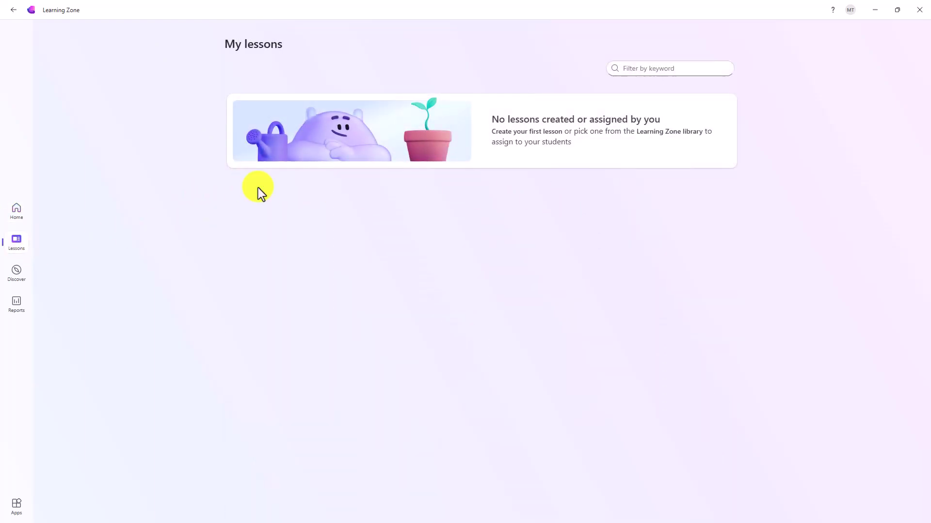
pyautogui.click(17, 273)
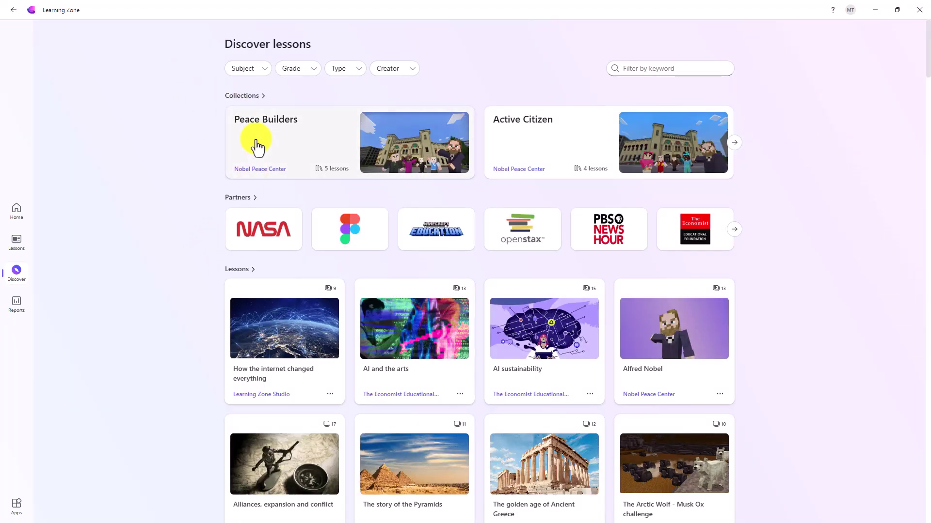
pyautogui.click(263, 71)
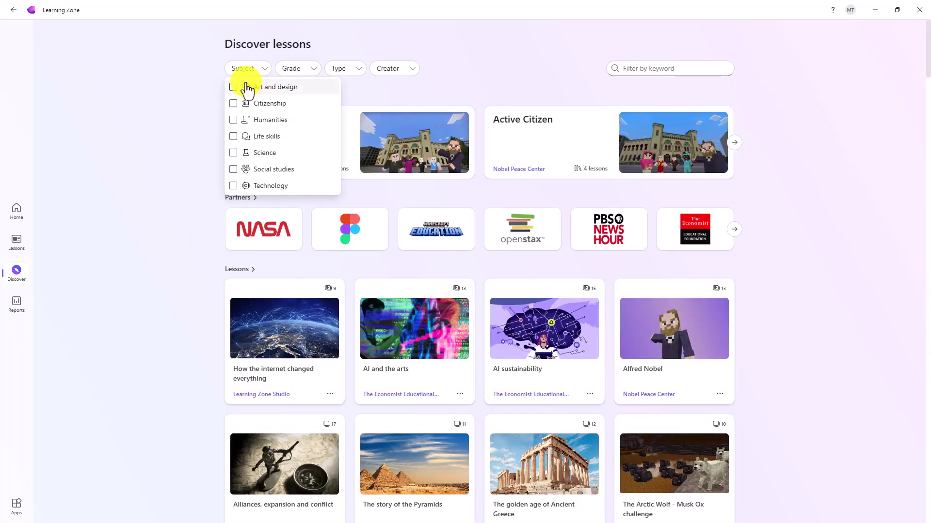
pyautogui.click(297, 68)
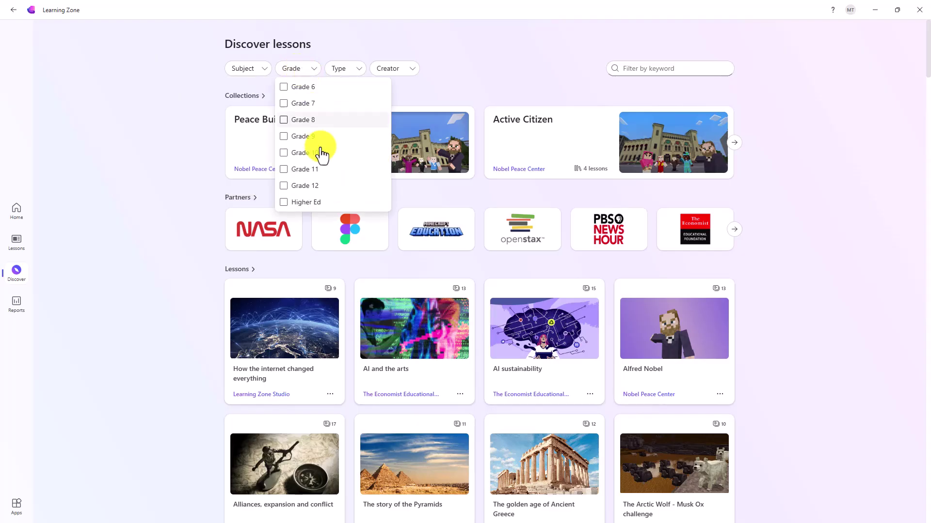
pyautogui.click(353, 72)
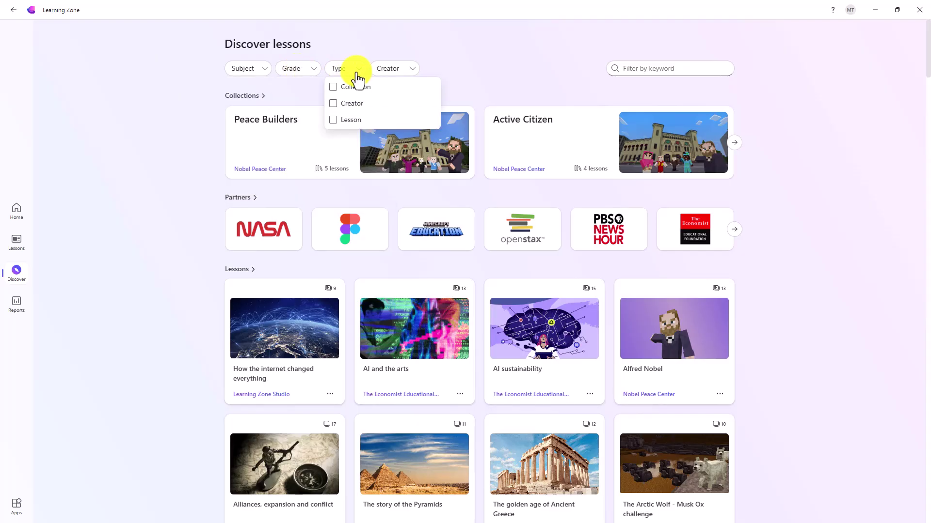
pyautogui.click(412, 71)
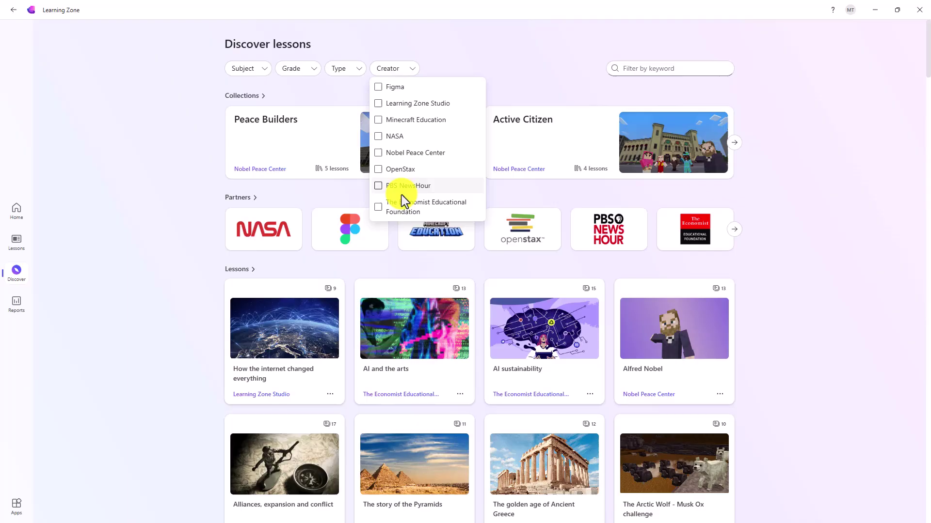
pyautogui.click(147, 153)
pyautogui.click(19, 305)
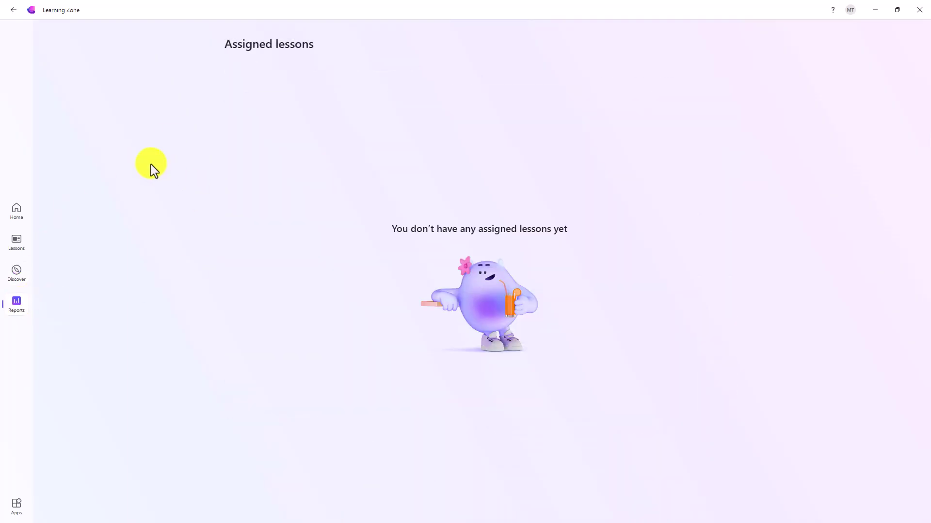
pyautogui.click(18, 513)
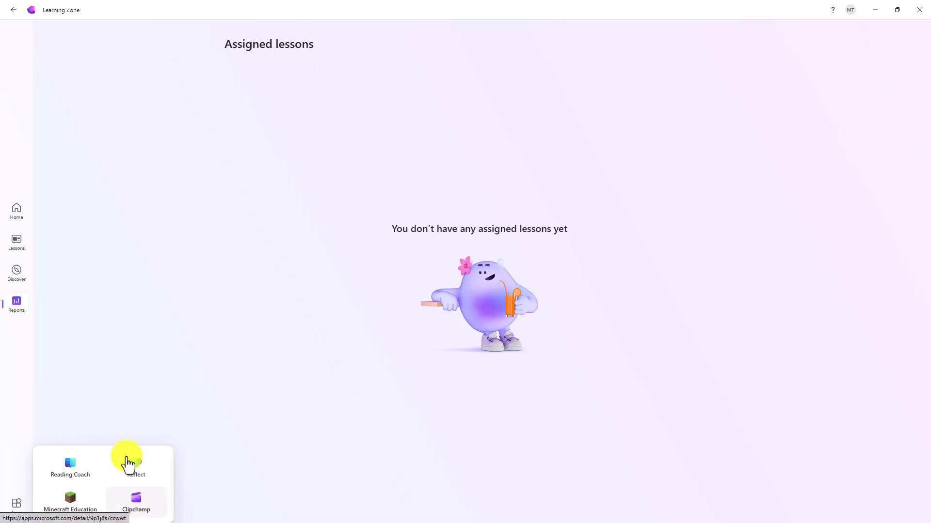
pyautogui.click(17, 214)
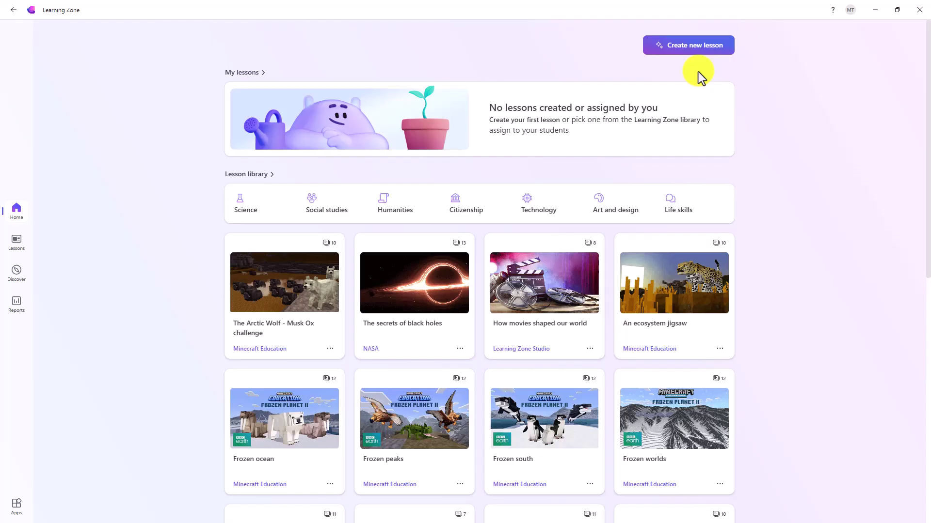
# - Start a new lesson described as 'Please create an interactive lesson about Photosynthesis for my Biology class'
pyautogui.click(668, 45)
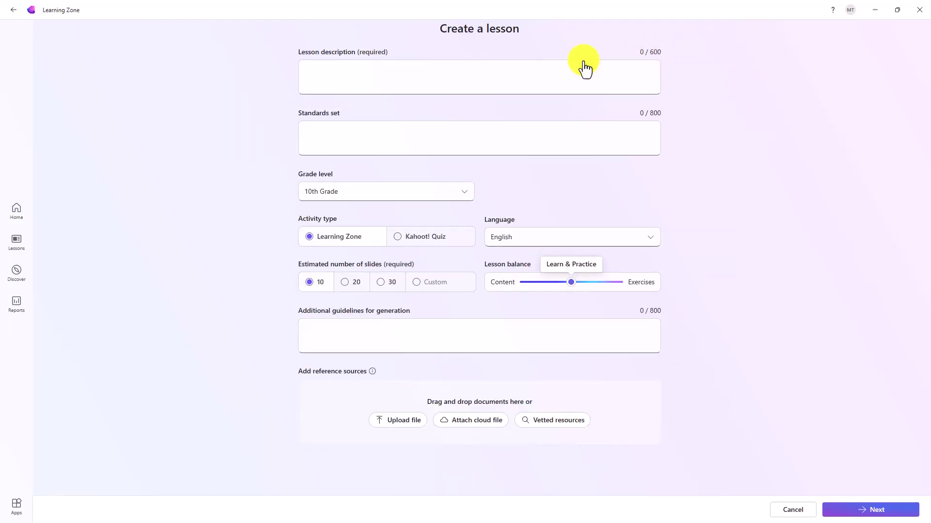
pyautogui.click(325, 70)
pyautogui.write('Please create an interactive lesson about Photosynthesis for my Biology class')
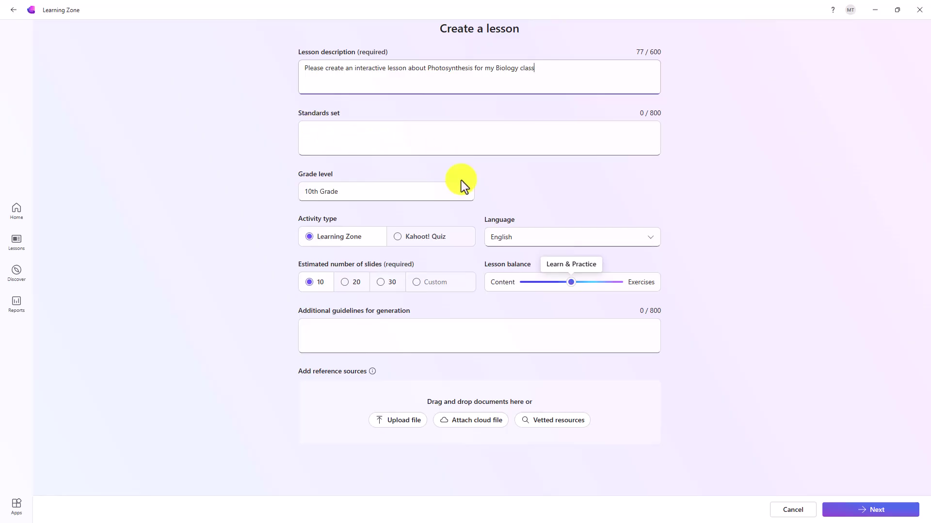
# - Set the grade level to 9th Grade, keep English, and choose a custom slide count
pyautogui.click(464, 198)
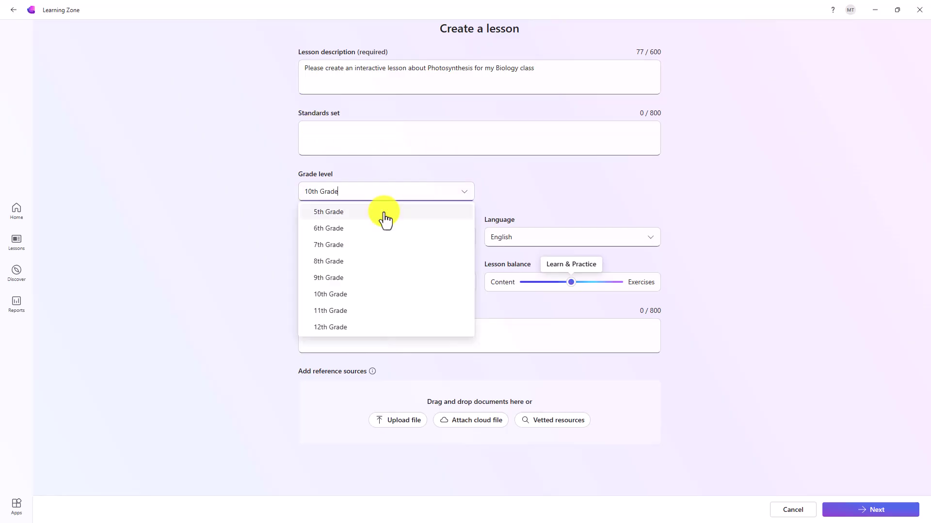
pyautogui.click(363, 282)
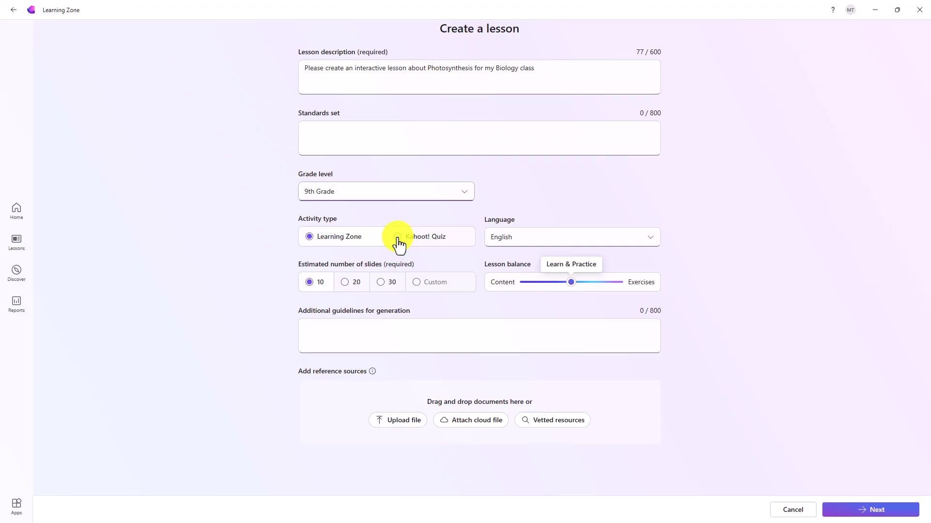
pyautogui.click(639, 245)
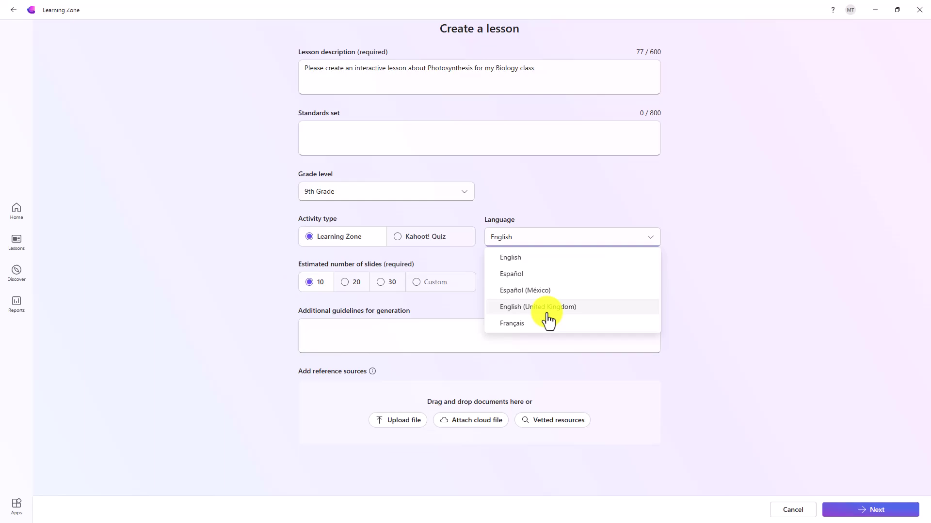
pyautogui.click(222, 263)
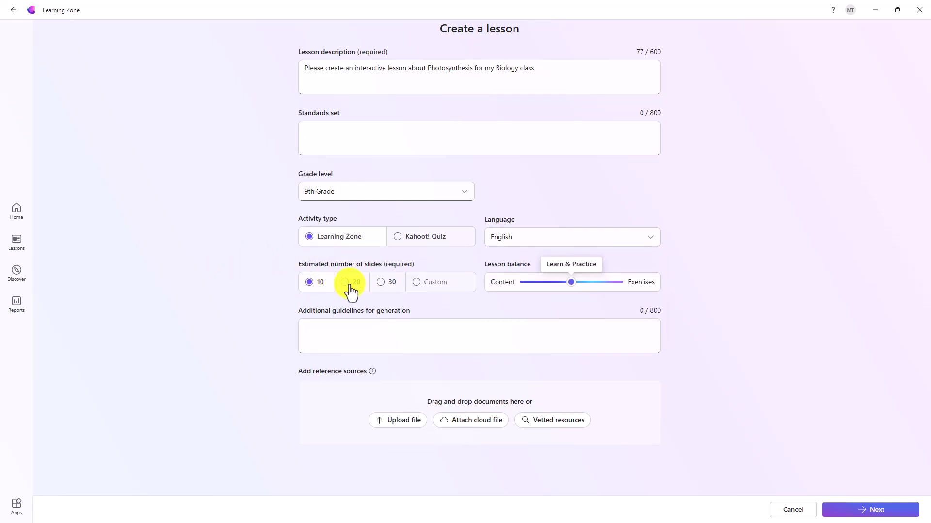
pyautogui.click(417, 284)
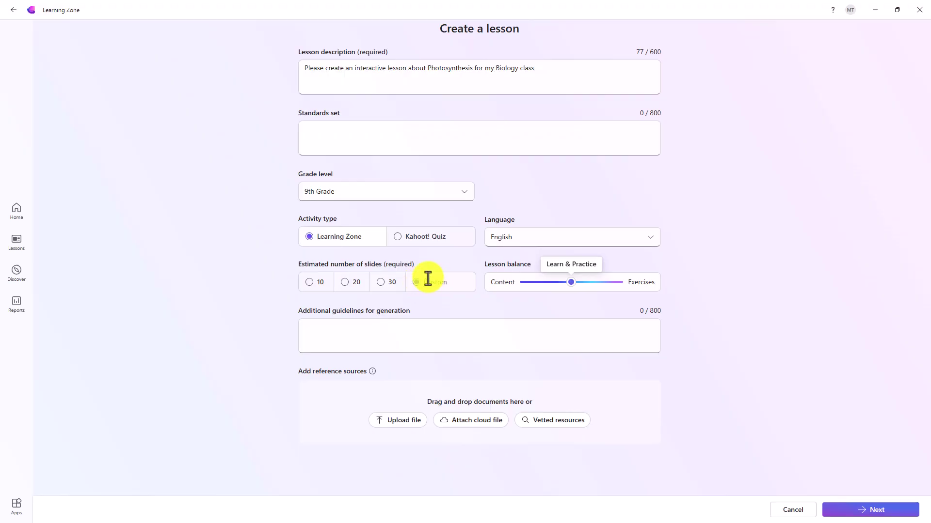
# - Set the slide count to 10 and the lesson balance to Learn & Practice
pyautogui.write('15')
pyautogui.click(307, 285)
pyautogui.click(522, 283)
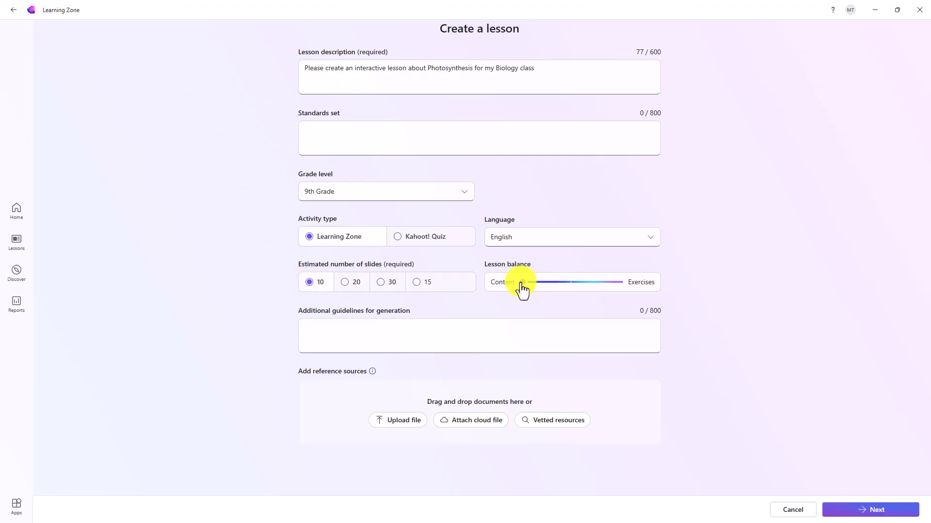
pyautogui.moveTo(525, 284); pyautogui.dragTo(627, 282)
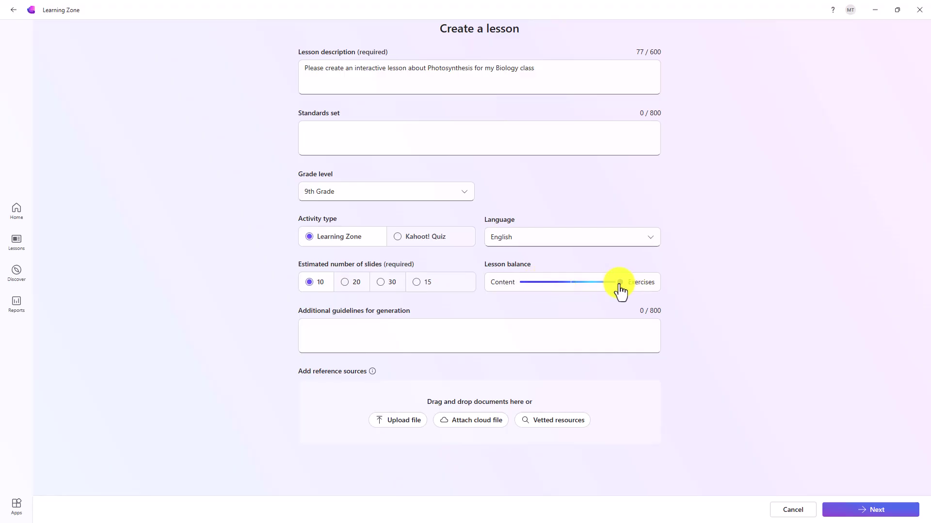
pyautogui.click(572, 284)
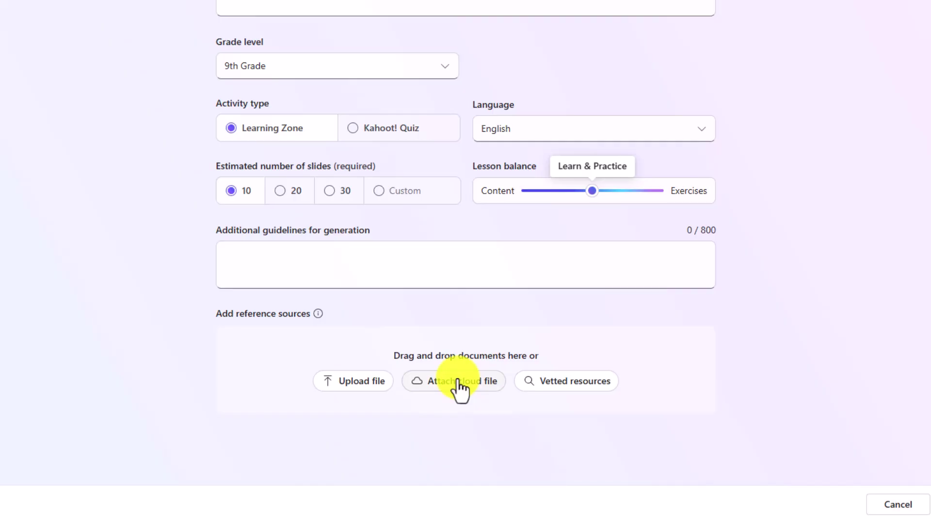
pyautogui.click(592, 382)
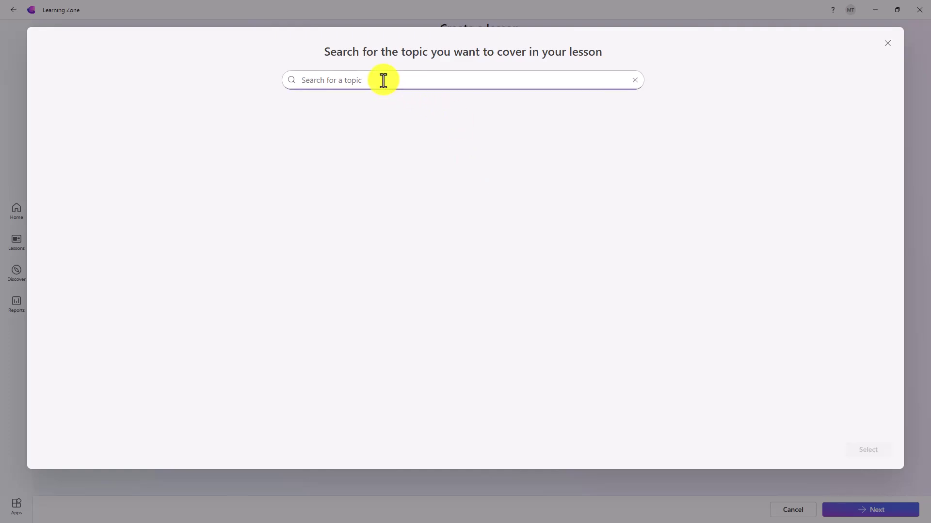
pyautogui.write('Photosynthesis')
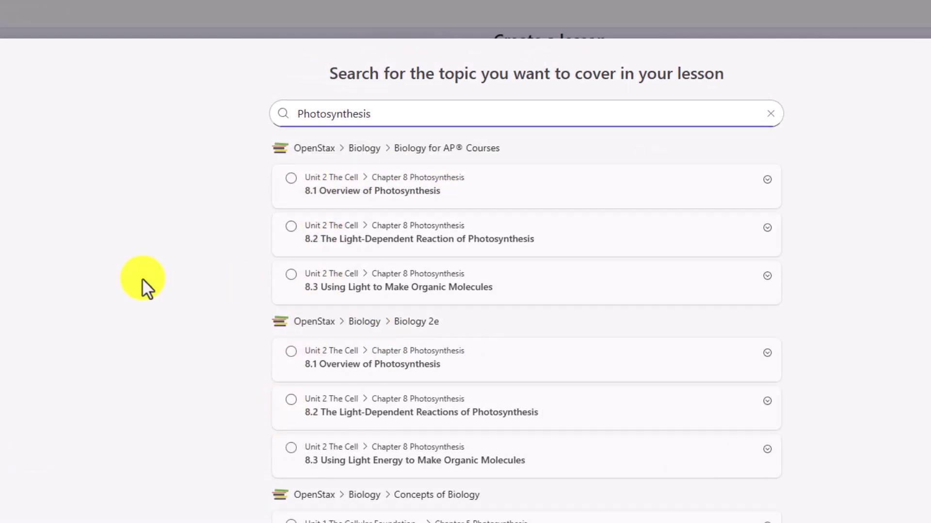
pyautogui.click(767, 229)
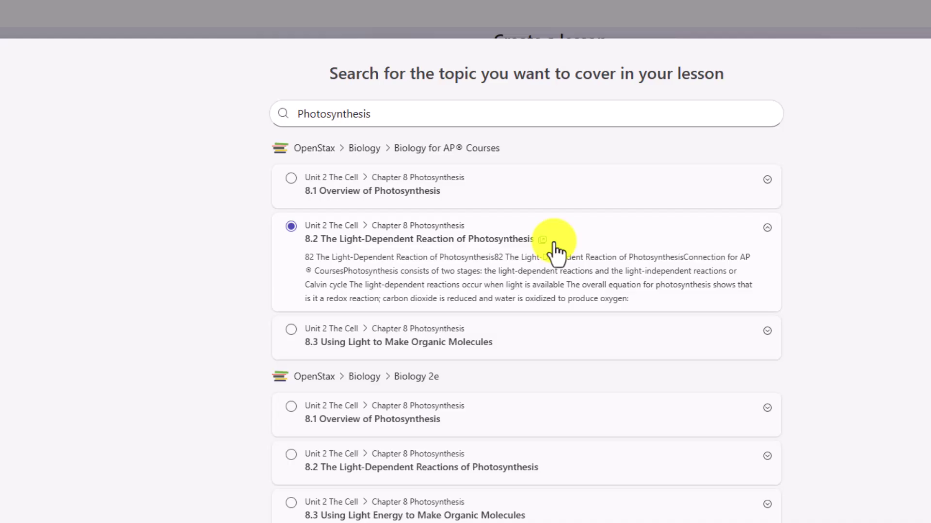
pyautogui.click(767, 331)
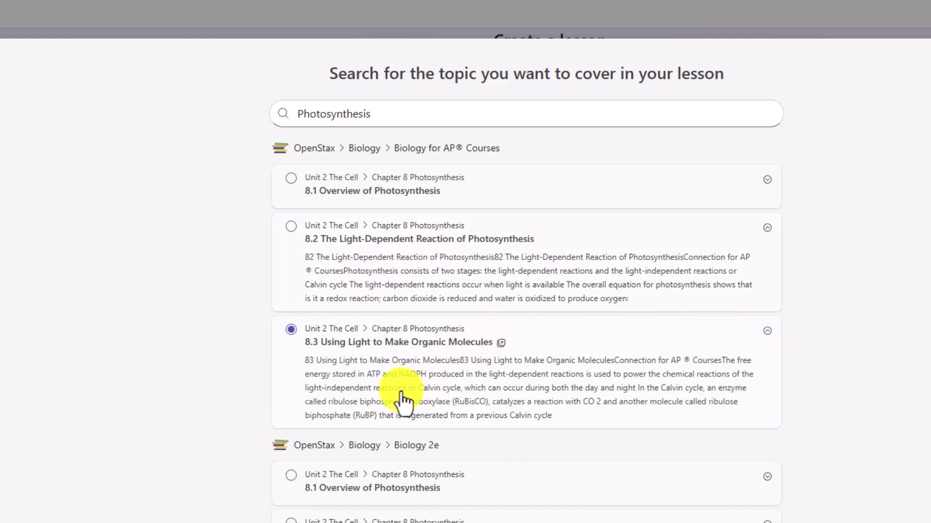
pyautogui.click(767, 331)
pyautogui.click(767, 231)
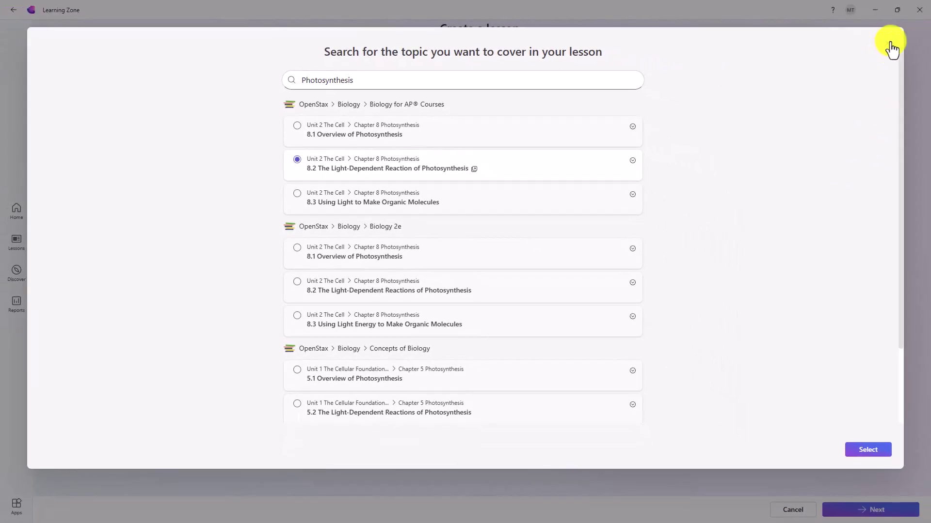
pyautogui.click(891, 44)
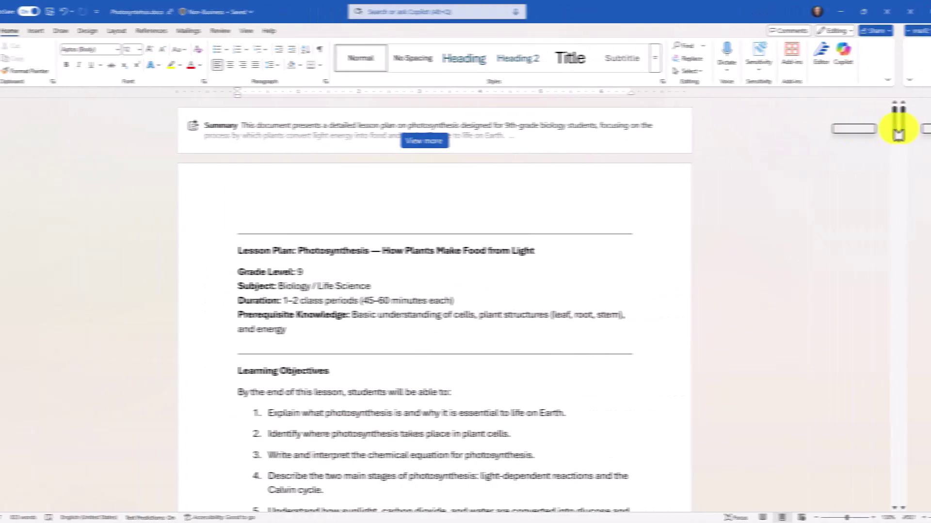
# - Close the lesson-plan preview, attach Photosyntehsis.docx as a reference, and continue to the outline
pyautogui.moveTo(925, 125)
pyautogui.mouseDown()
pyautogui.moveTo(924, 245)
pyautogui.moveTo(926, 115)
pyautogui.mouseUp()
pyautogui.click(915, 10)
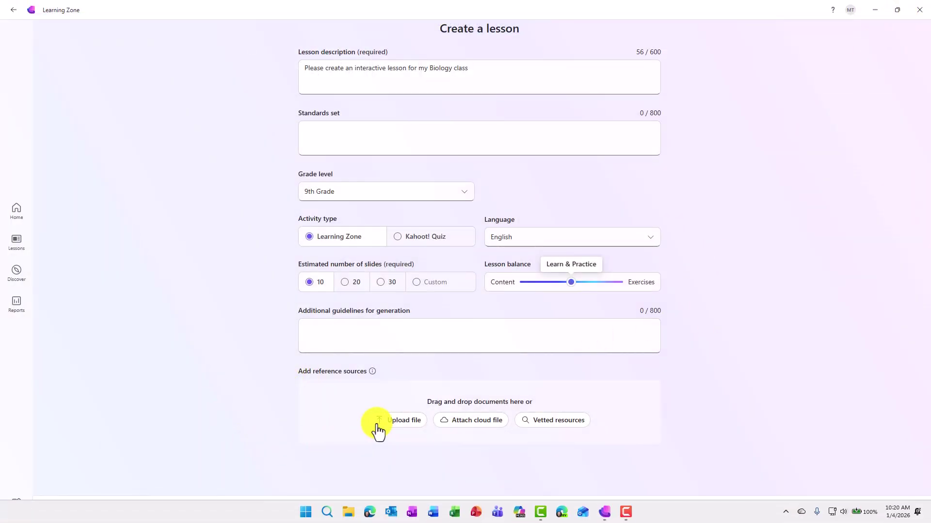
pyautogui.click(412, 427)
pyautogui.click(170, 198)
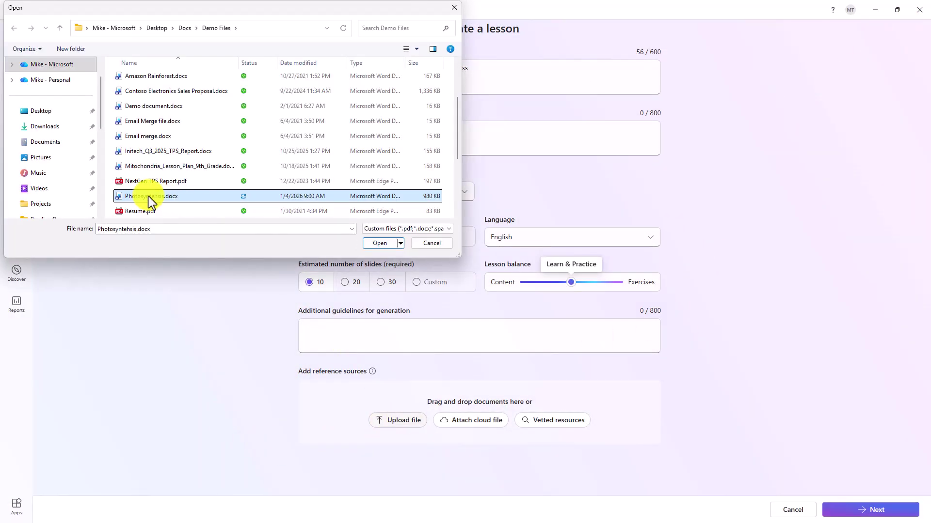
pyautogui.click(379, 243)
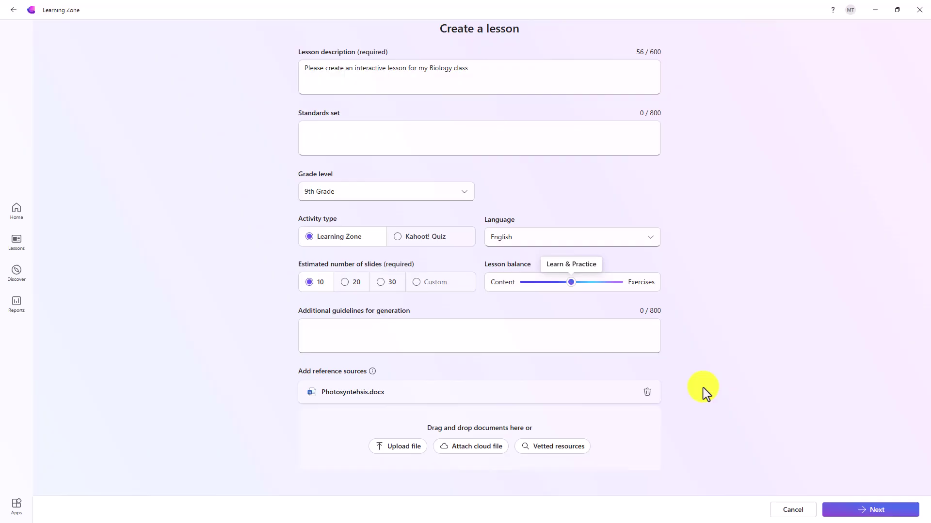
pyautogui.click(878, 511)
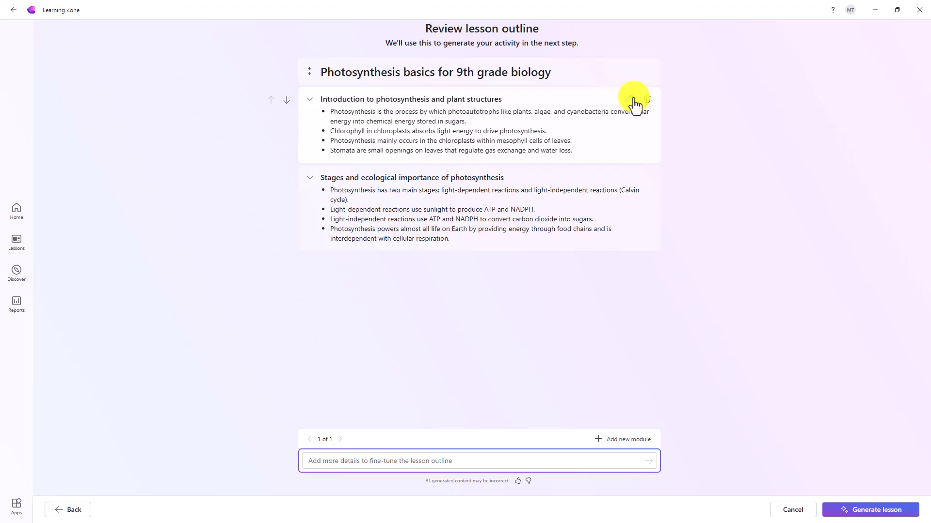
# - Keep the two outline modules in their original order, delete the empty module, and generate the lesson
pyautogui.click(286, 103)
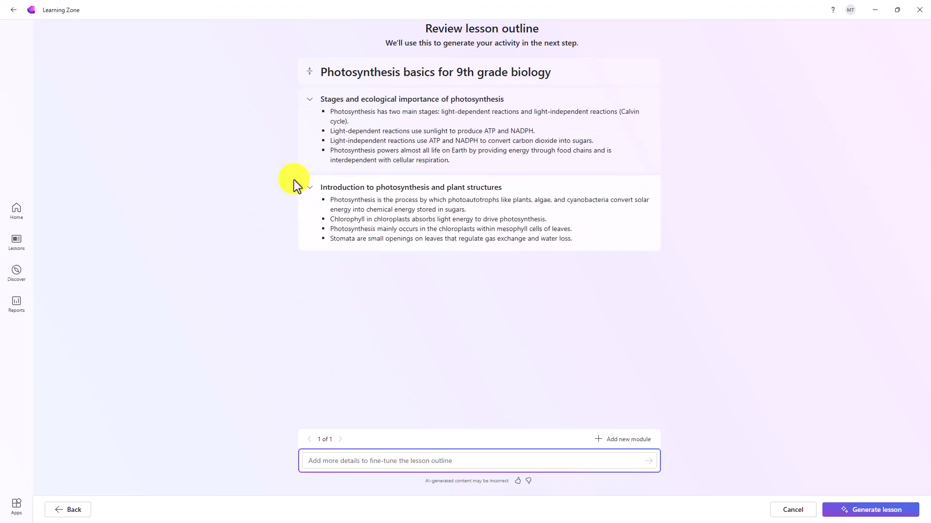
pyautogui.click(286, 104)
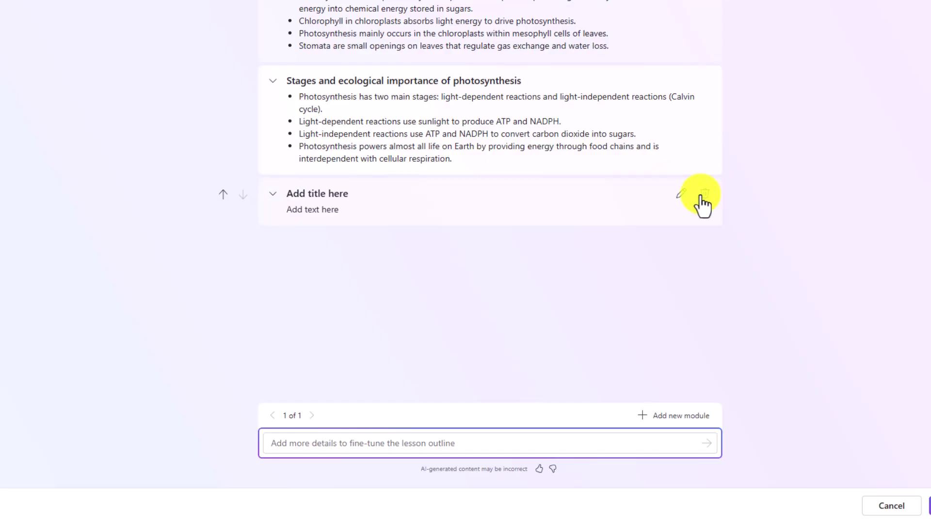
pyautogui.click(701, 195)
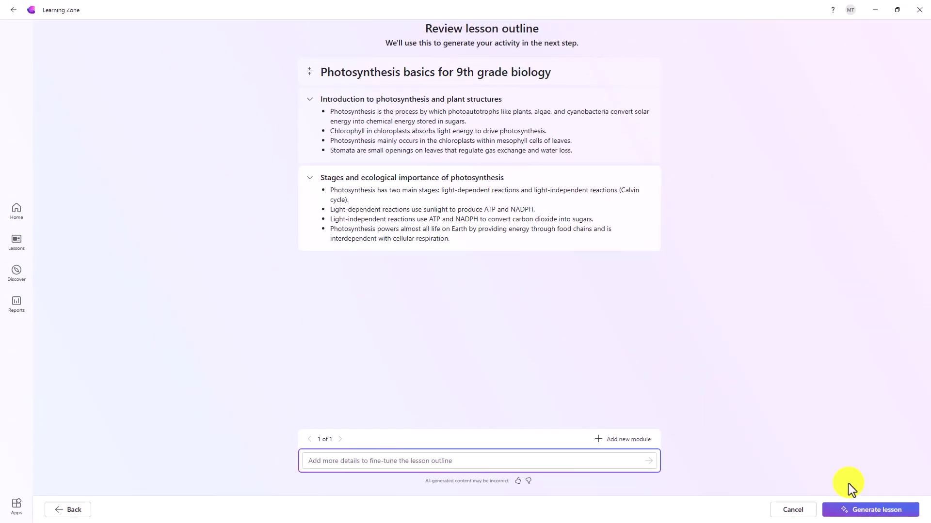
pyautogui.click(886, 513)
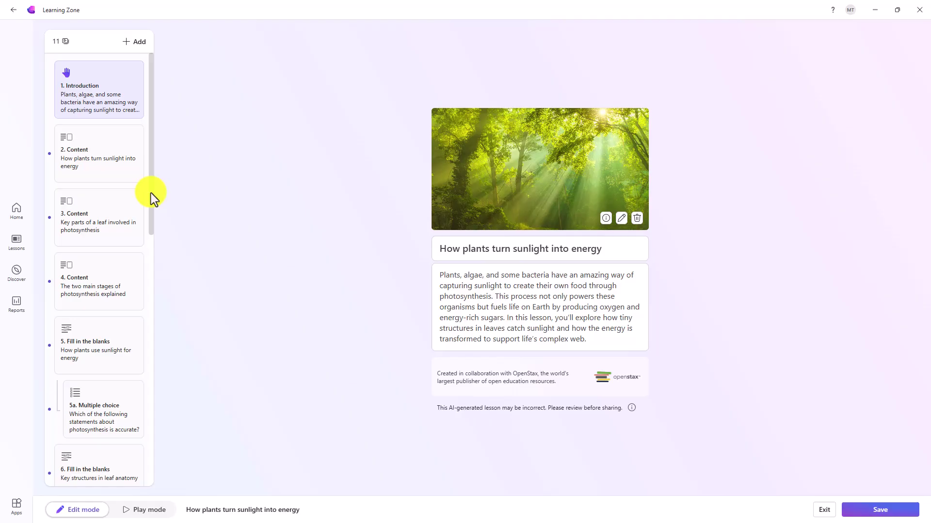
# - Review the slide 5 and 6 exercises, ending on content slide 2 about sunlight to energy
pyautogui.moveTo(150, 193); pyautogui.dragTo(148, 435)
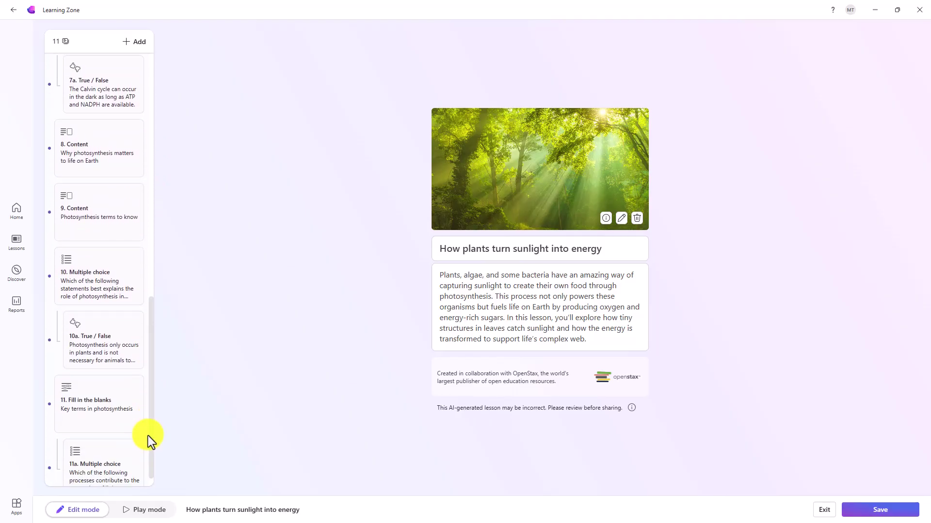
pyautogui.scroll(8, 92, 310)
pyautogui.scroll(1, 95, 273)
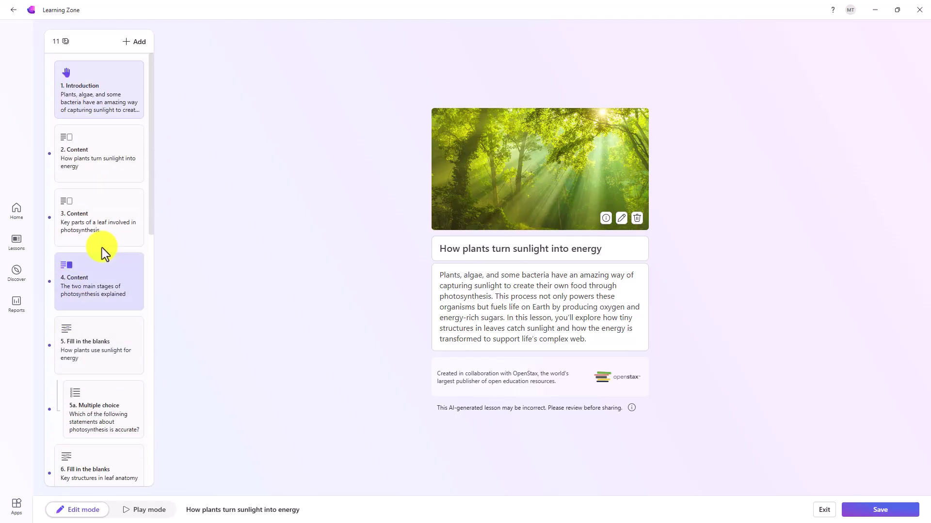
pyautogui.click(112, 167)
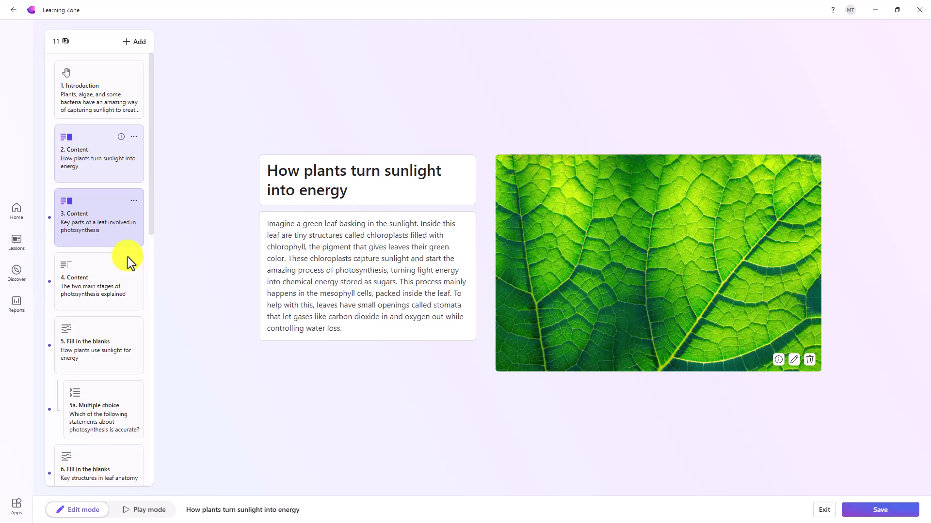
pyautogui.click(104, 351)
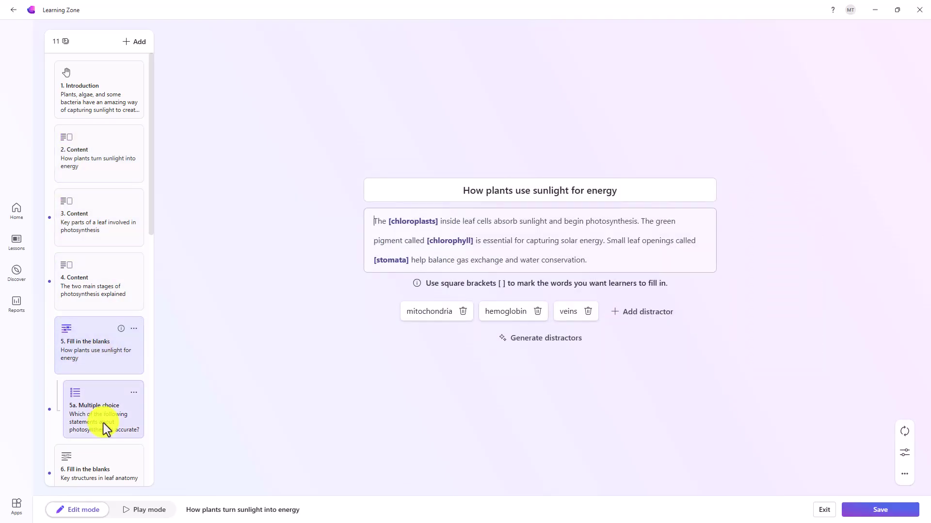
pyautogui.click(119, 465)
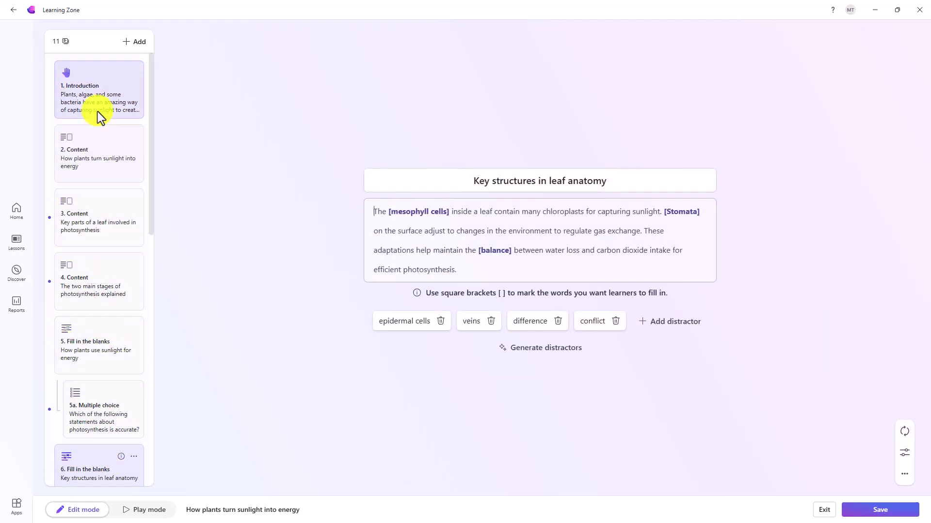
pyautogui.click(107, 166)
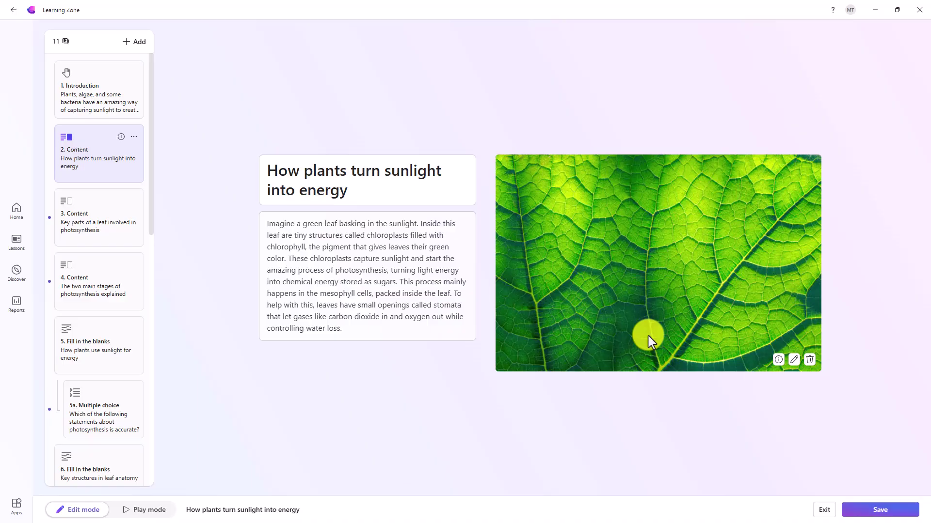
pyautogui.click(794, 361)
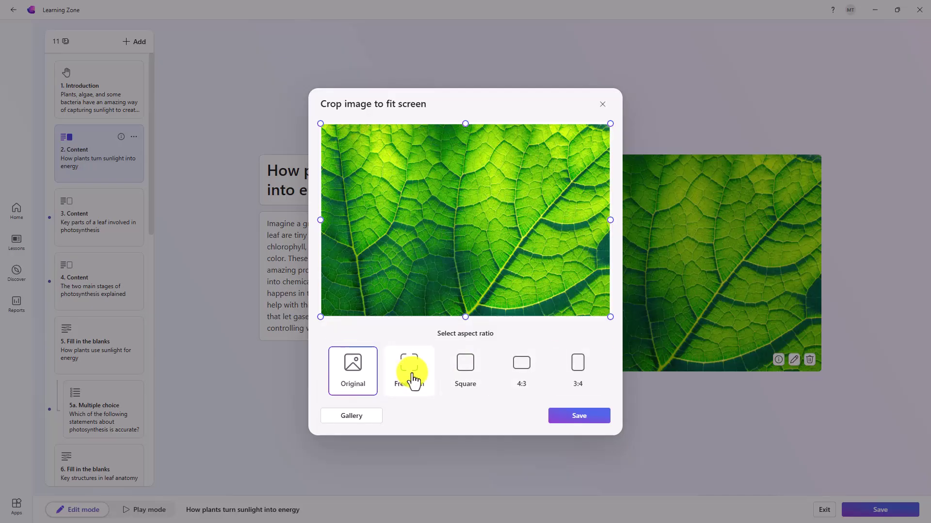
pyautogui.click(358, 418)
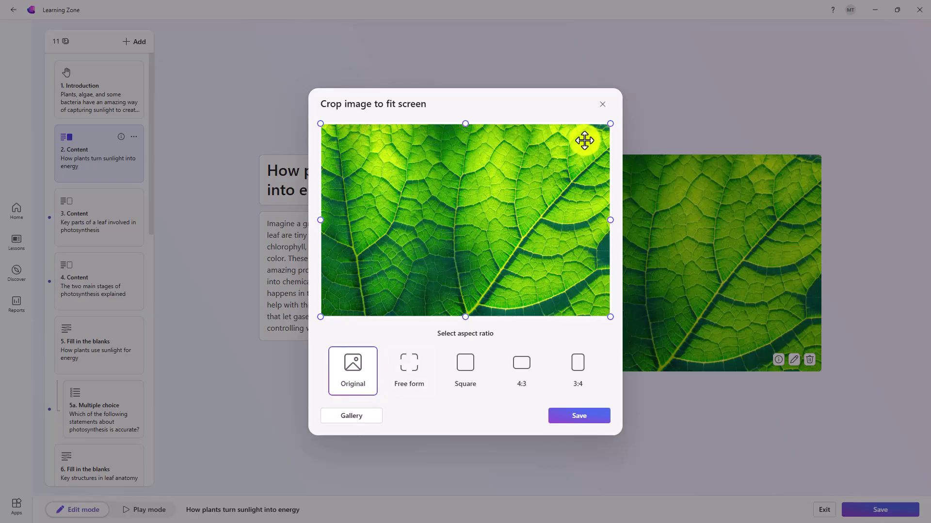
pyautogui.click(603, 105)
pyautogui.click(374, 270)
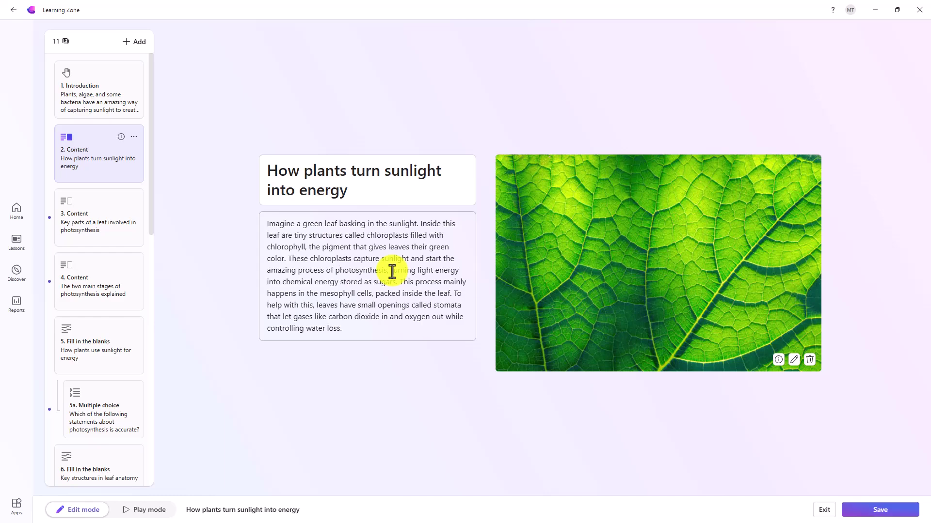
pyautogui.write('thus t')
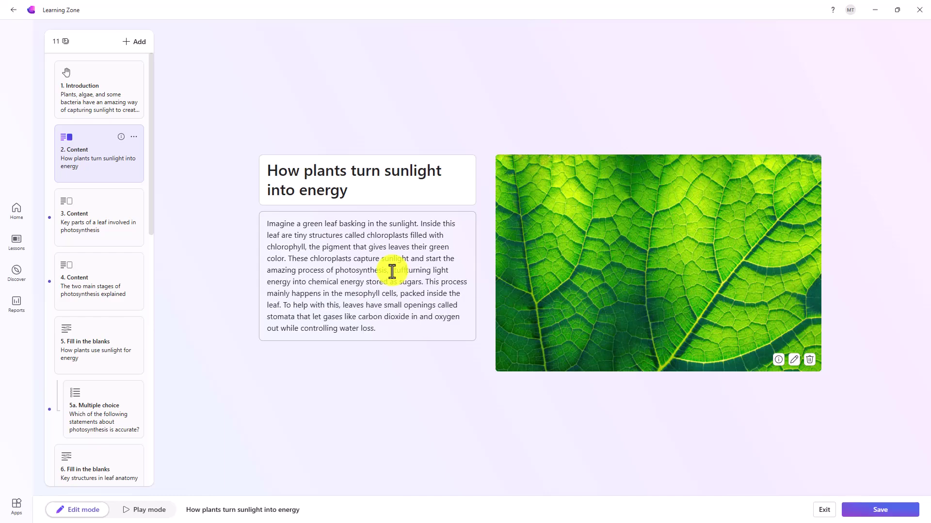
pyautogui.press('BackSpace')
pyautogui.press('BackSpace')
pyautogui.press('BackSpace')
pyautogui.press('BackSpace')
pyautogui.press('BackSpace')
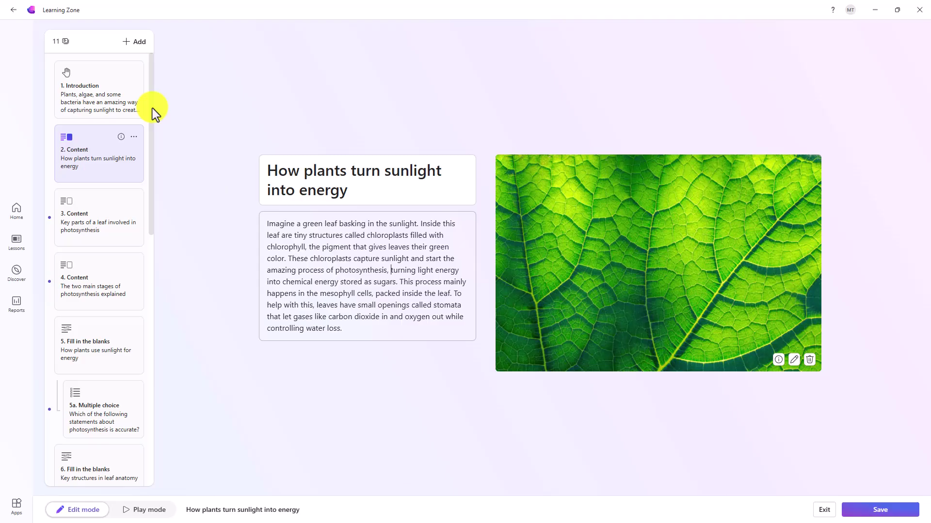
# - Add a blank video Media slide to the lesson
pyautogui.click(140, 42)
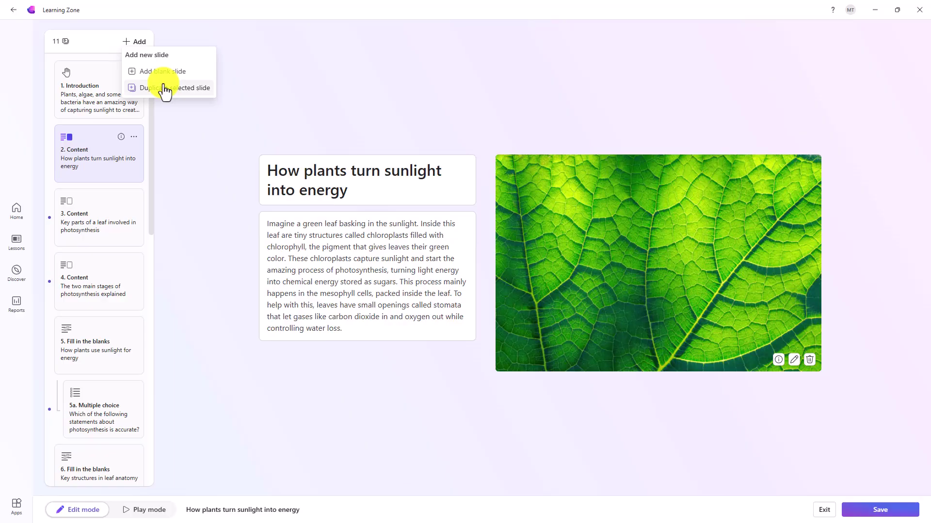
pyautogui.click(140, 43)
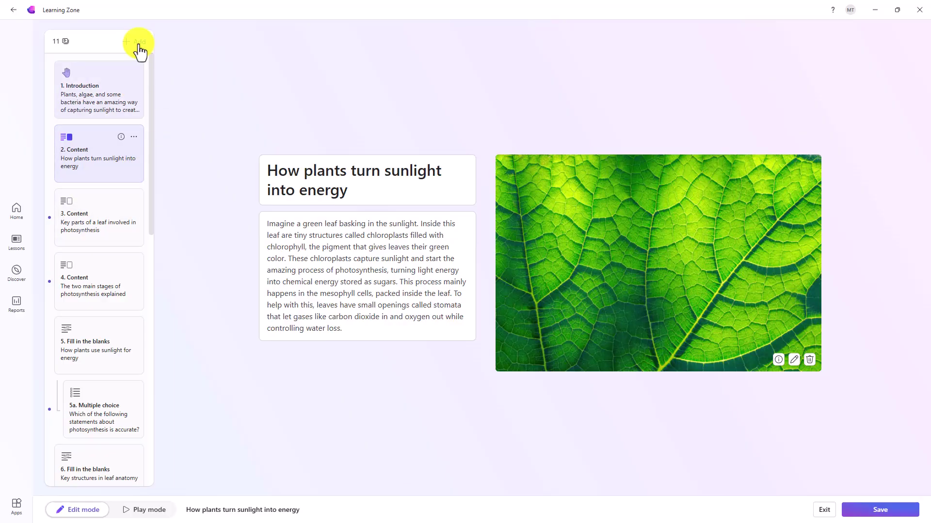
pyautogui.click(139, 44)
pyautogui.click(166, 73)
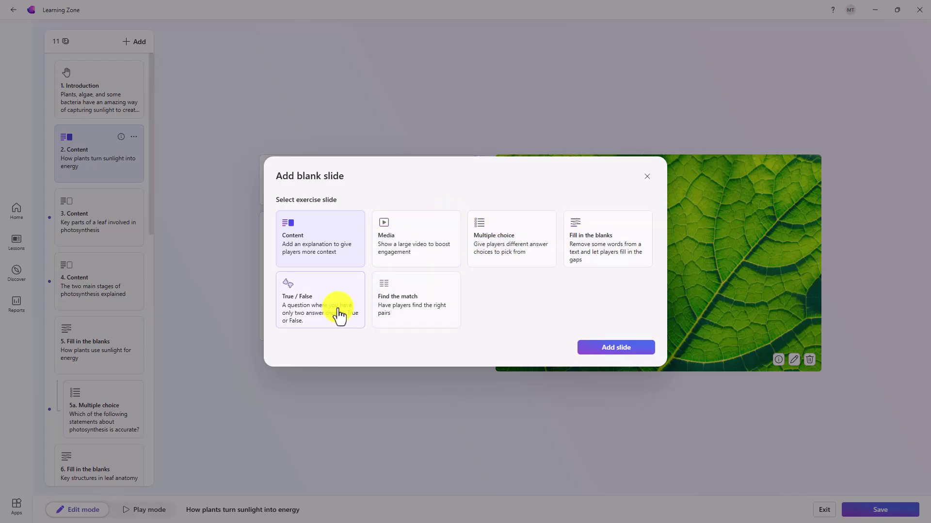
pyautogui.click(405, 253)
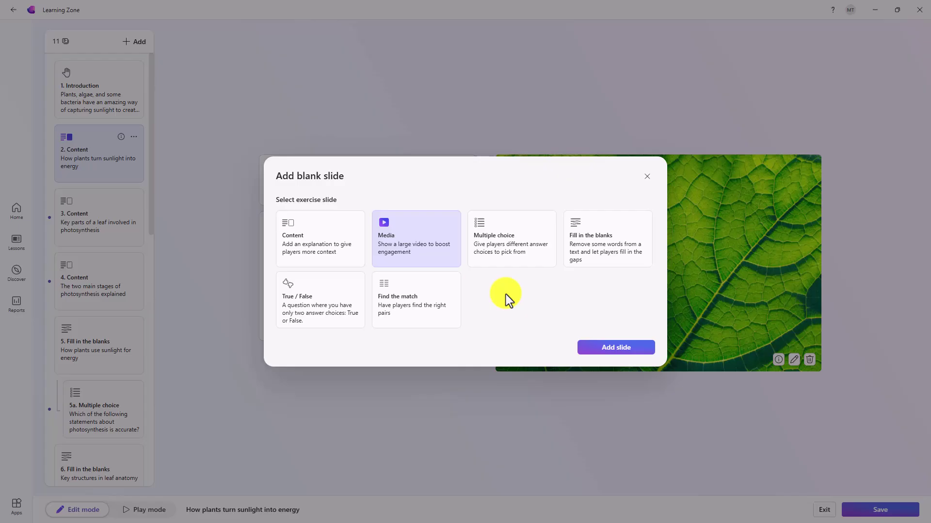
pyautogui.click(613, 349)
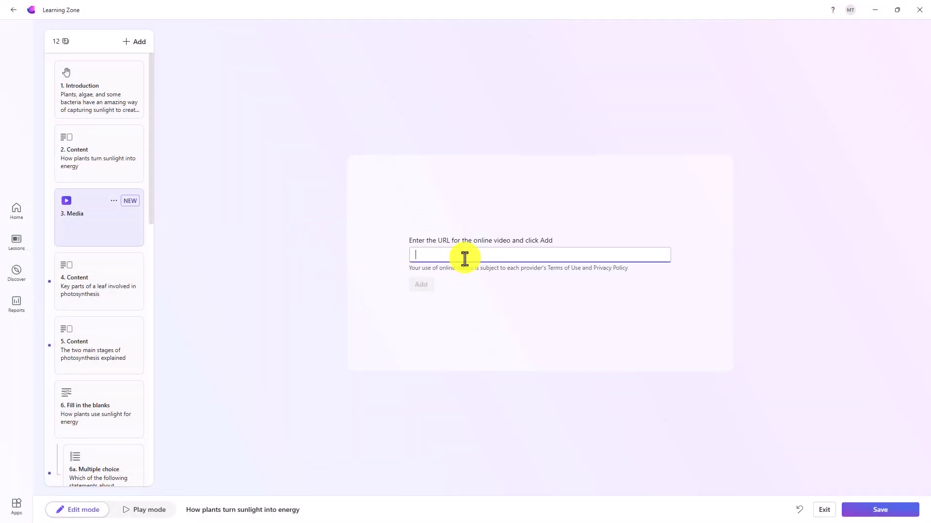
# - Delete the new Media slide, returning the lesson to 11 slides
pyautogui.click(113, 201)
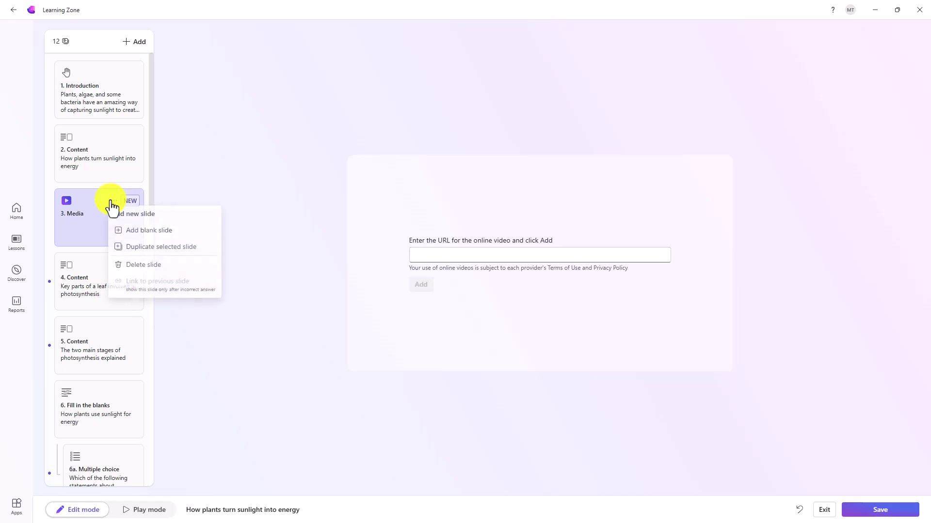
pyautogui.click(154, 267)
pyautogui.click(116, 224)
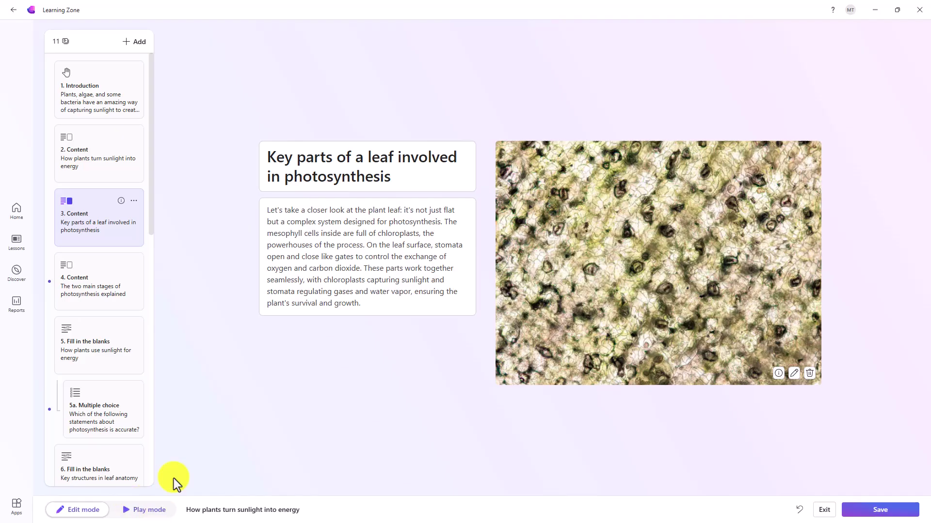
# - Play the lesson from slide 1 as a learner, advancing through pages 2–4 to fill-in-the-blanks
pyautogui.click(97, 97)
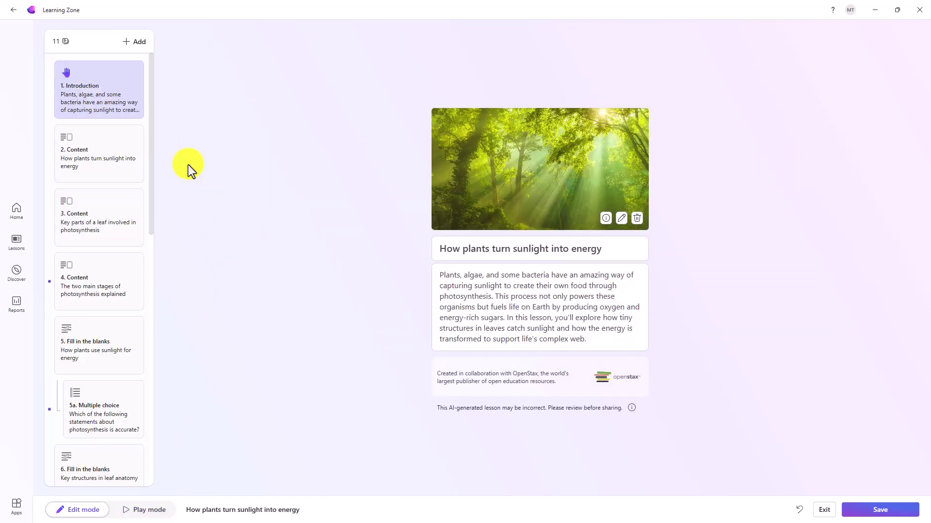
pyautogui.click(140, 513)
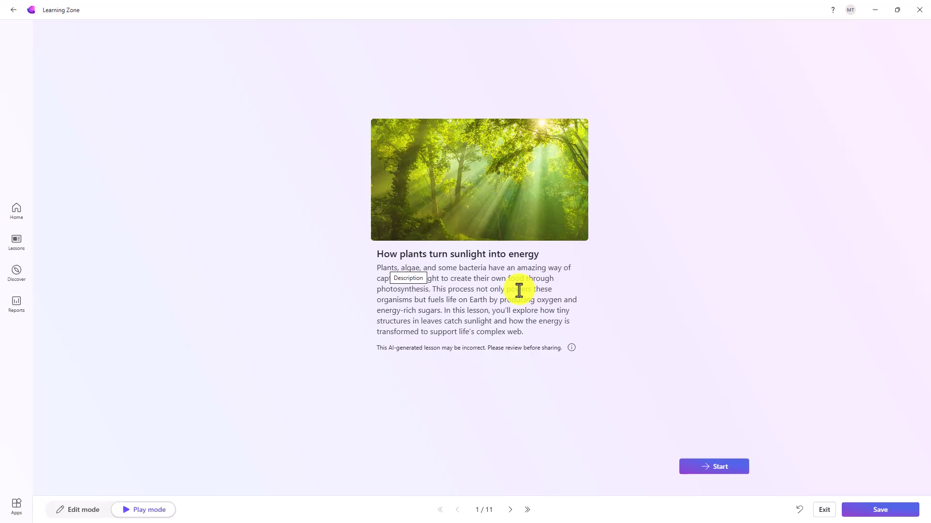
pyautogui.click(723, 466)
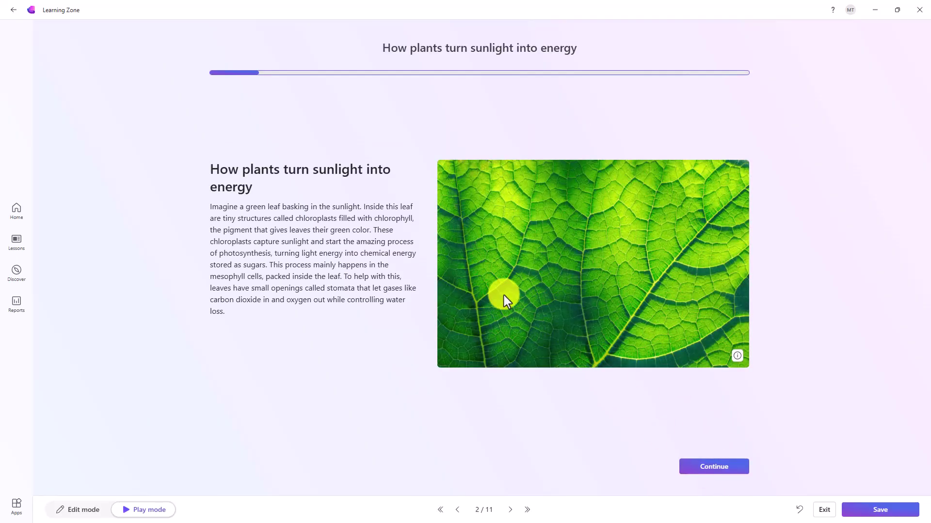
pyautogui.click(715, 467)
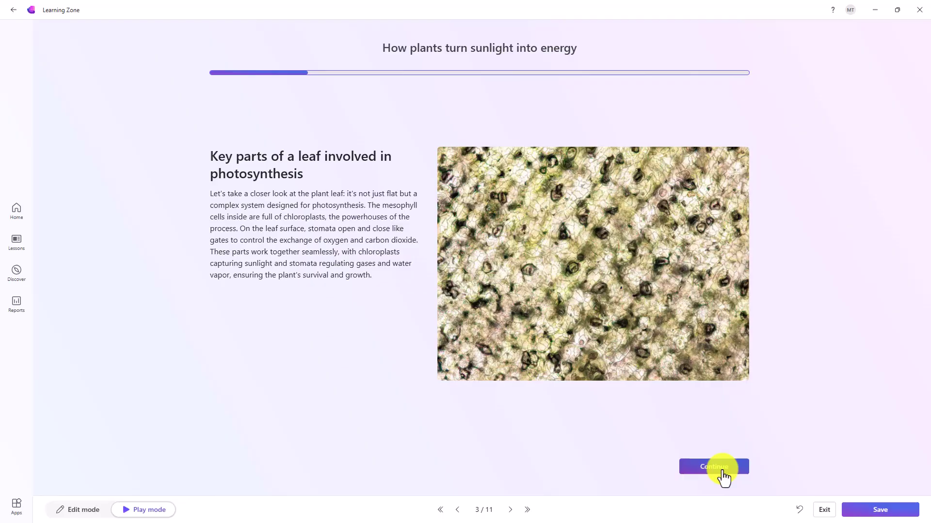
pyautogui.click(727, 466)
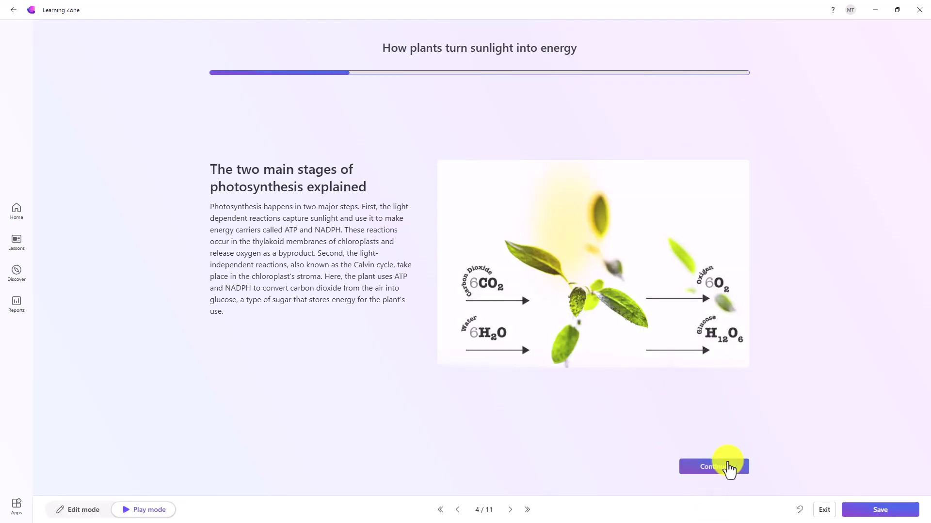
pyautogui.click(717, 468)
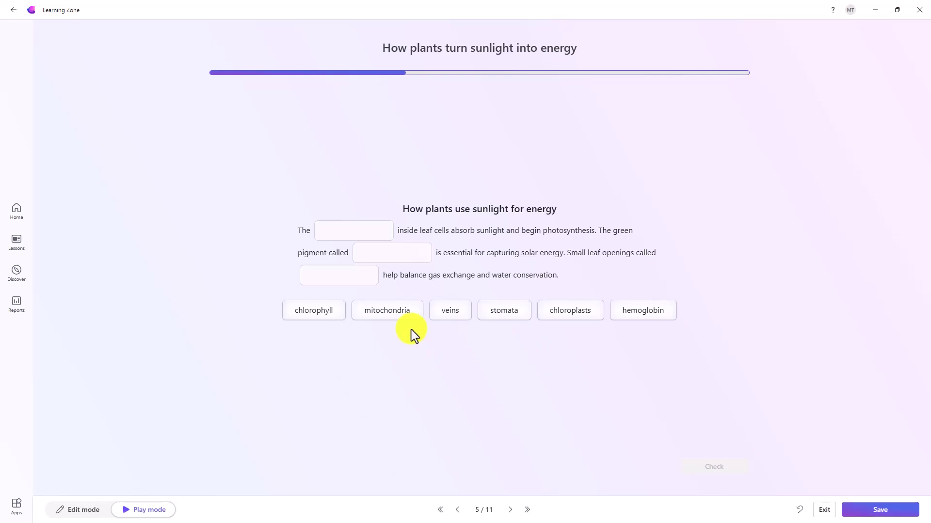
# - Fill the blanks with chlorophyll, veins and stomata, check the answers and reveal the solution
pyautogui.moveTo(322, 312); pyautogui.dragTo(359, 230)
pyautogui.moveTo(457, 320); pyautogui.dragTo(403, 254)
pyautogui.moveTo(492, 317); pyautogui.dragTo(333, 281)
pyautogui.click(714, 468)
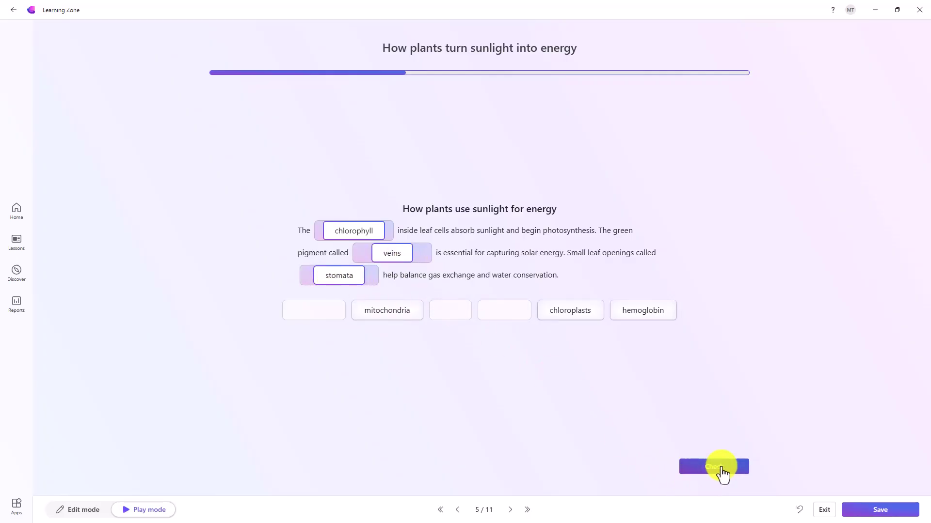
pyautogui.click(721, 468)
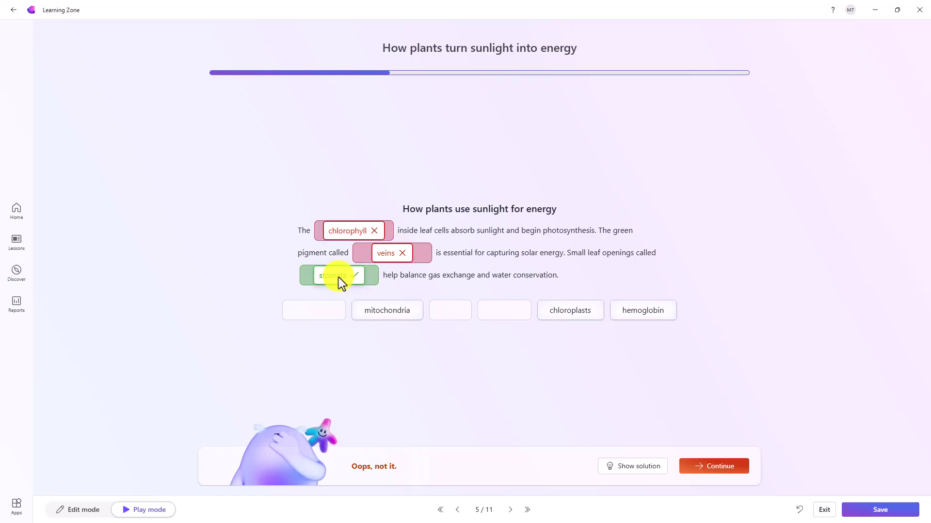
pyautogui.click(630, 466)
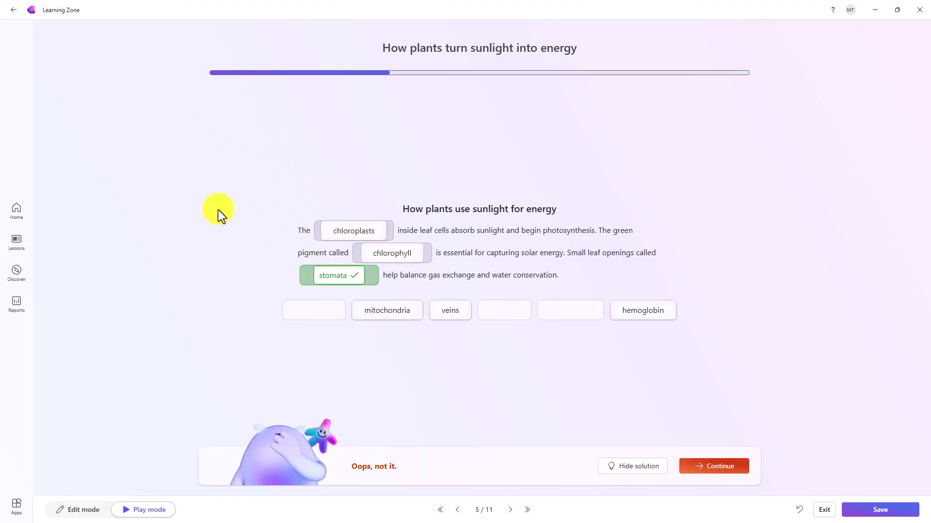
# - Answer the multiple choice with the daylight hours statement and the stomata statement as False, then return to Edit mode
pyautogui.click(720, 468)
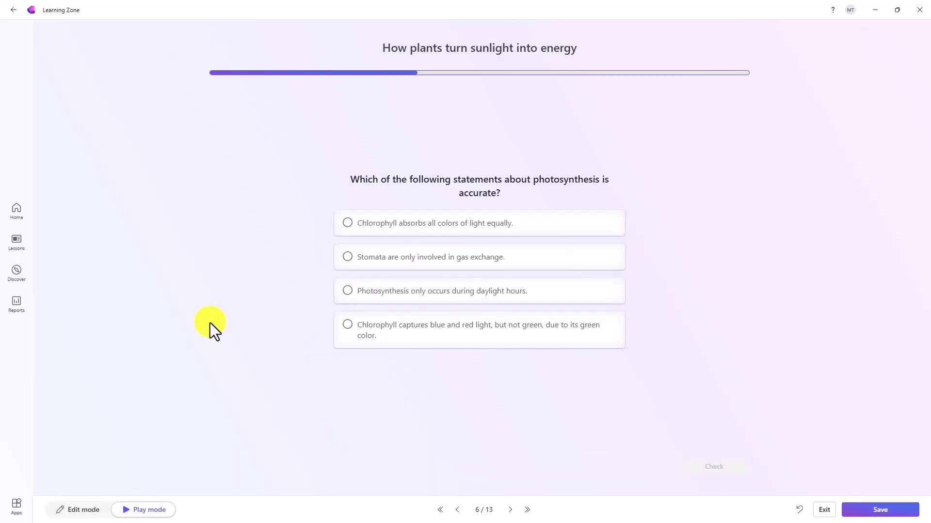
pyautogui.click(350, 295)
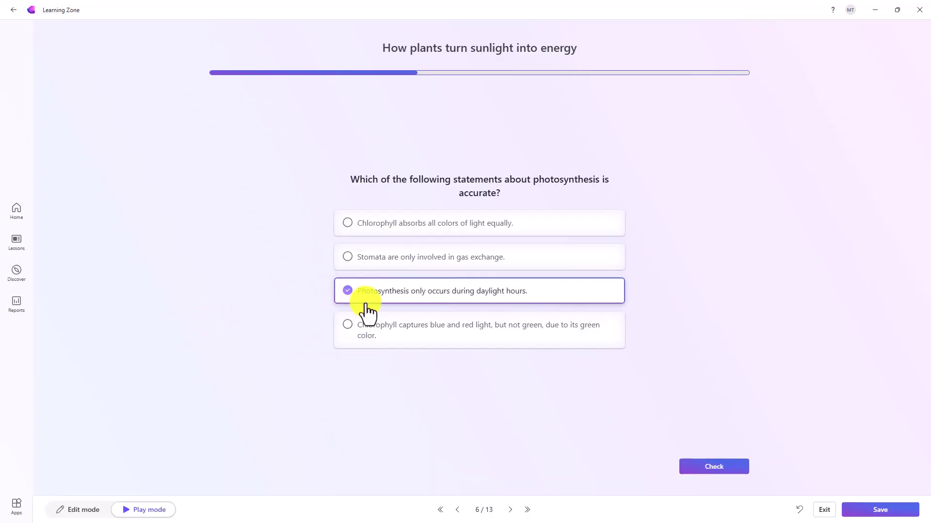
pyautogui.click(700, 469)
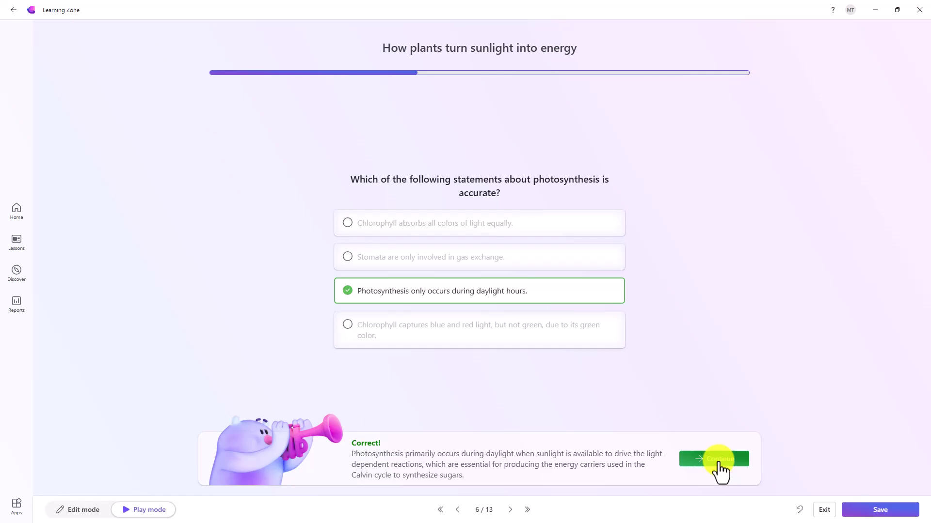
pyautogui.click(720, 468)
pyautogui.click(349, 295)
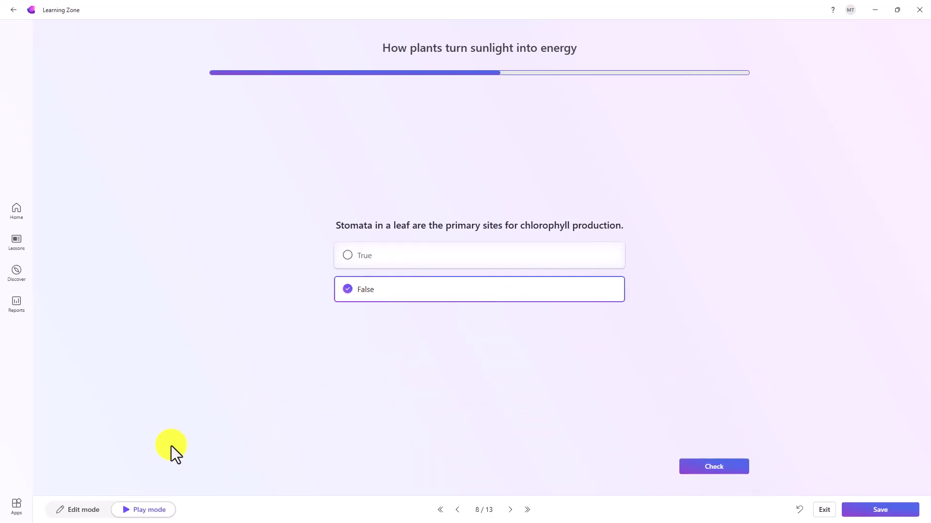
pyautogui.click(80, 510)
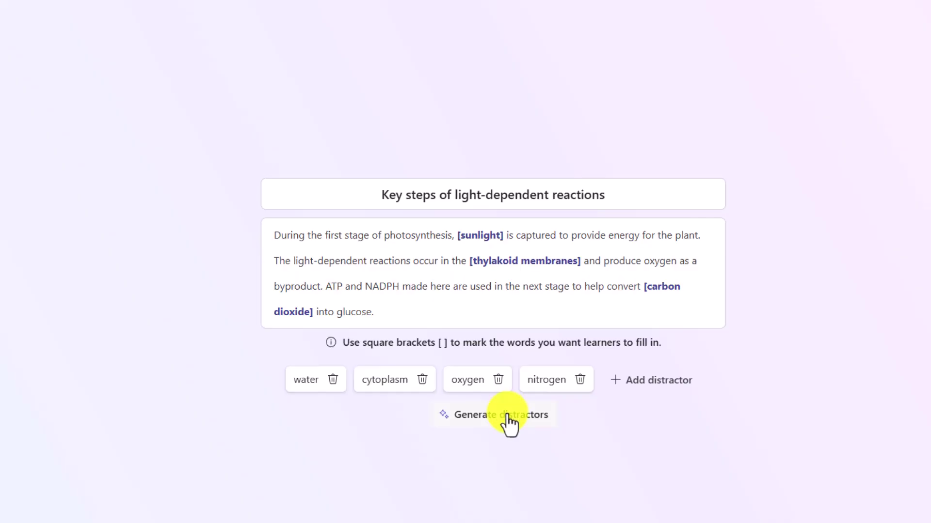
# - Generate suggested distractors and add chlorophyll and stomata to slide 7's fill-in exercise
pyautogui.click(507, 416)
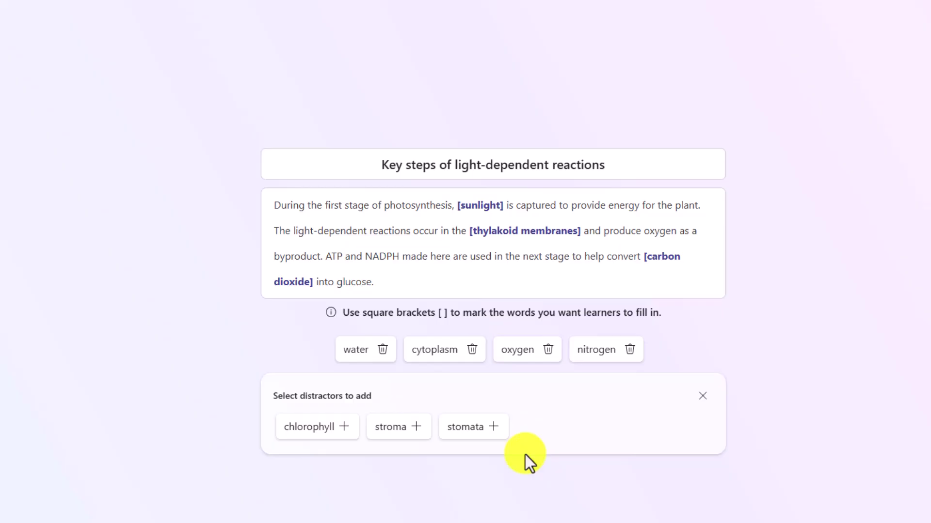
pyautogui.click(345, 427)
pyautogui.click(403, 426)
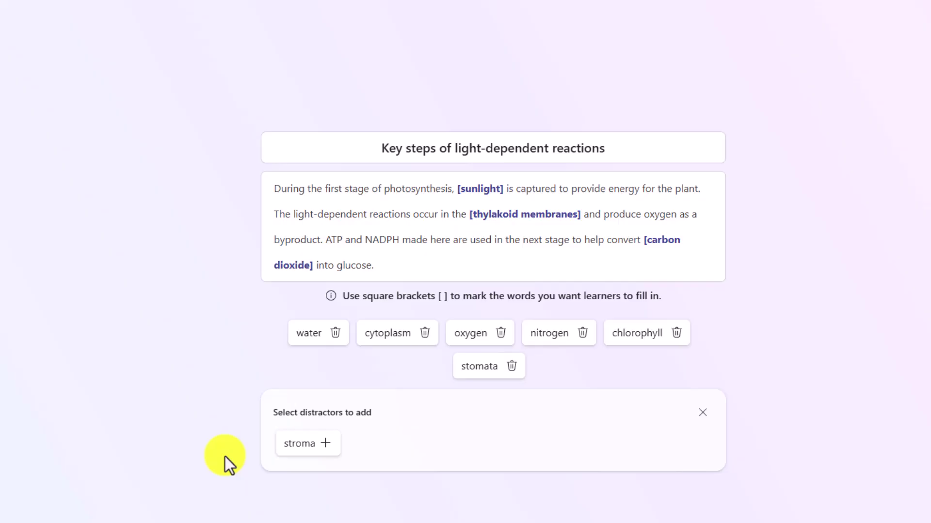
pyautogui.click(703, 413)
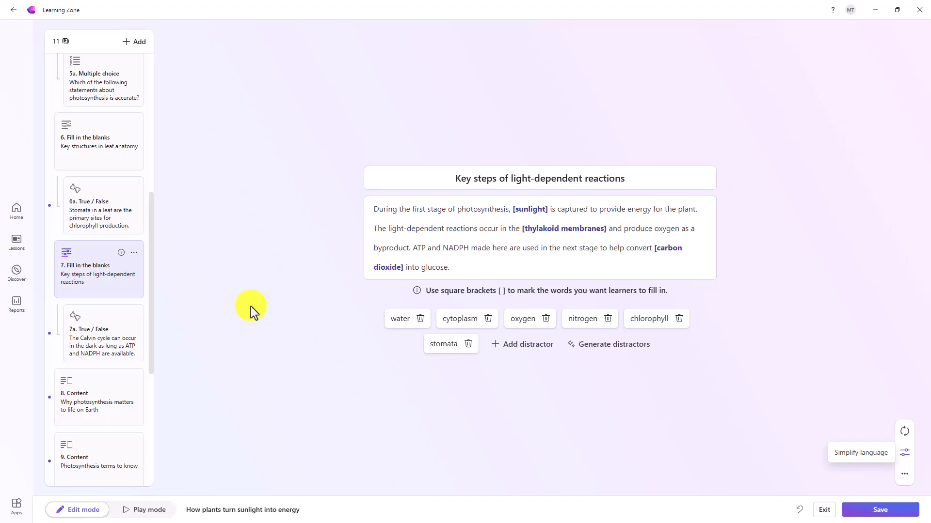
# - Save the lesson and assign it with the note 'Please work on this during class today', due End of today
pyautogui.click(878, 509)
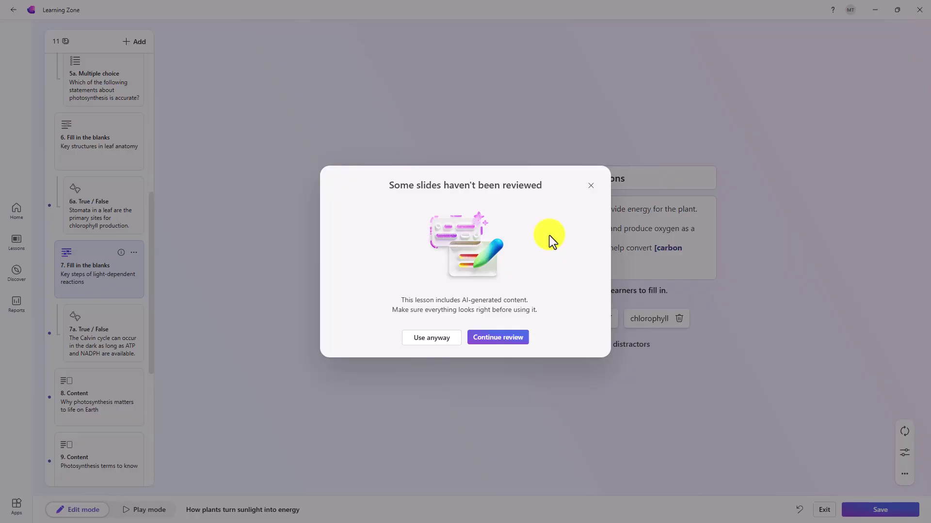
pyautogui.click(440, 339)
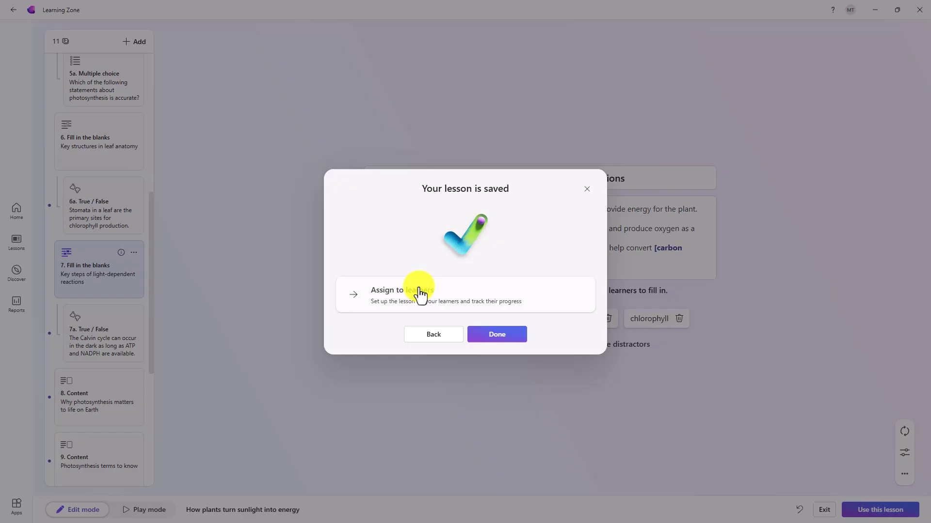
pyautogui.click(499, 298)
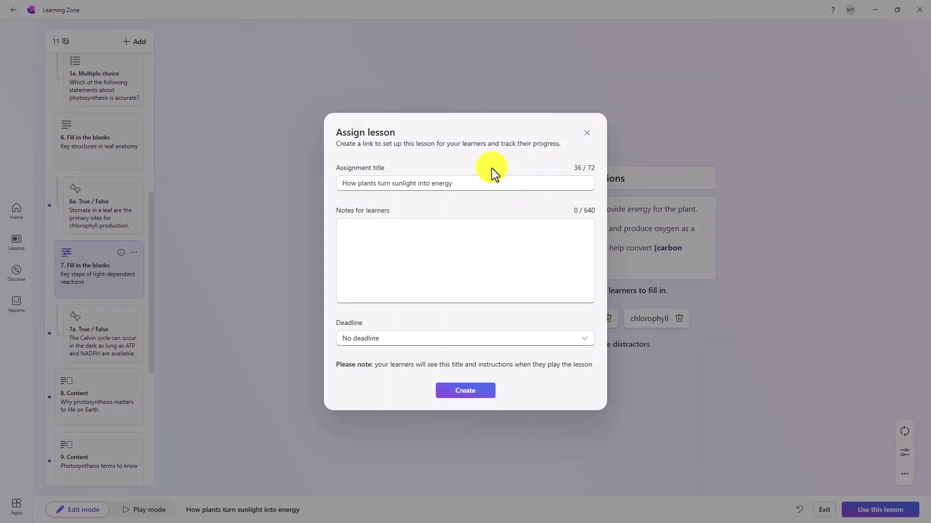
pyautogui.click(383, 238)
pyautogui.write('Please work on this during class today')
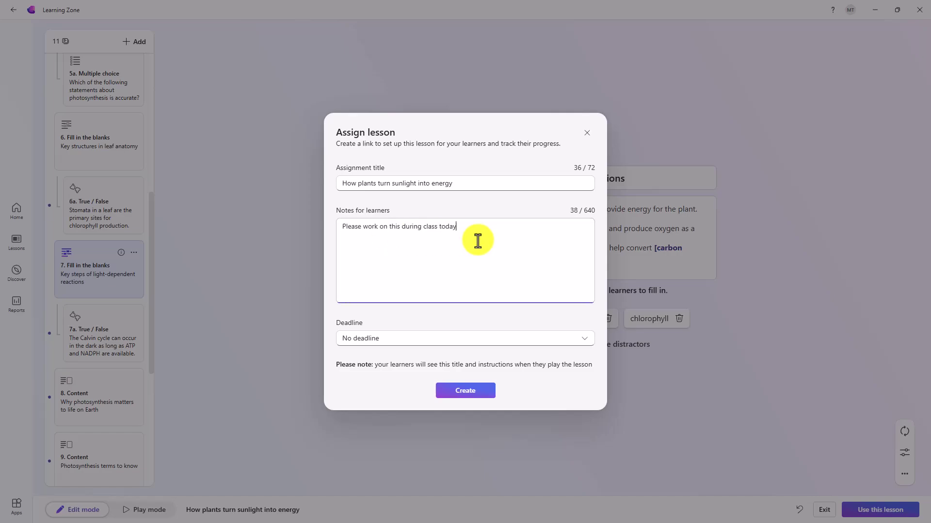
pyautogui.click(588, 344)
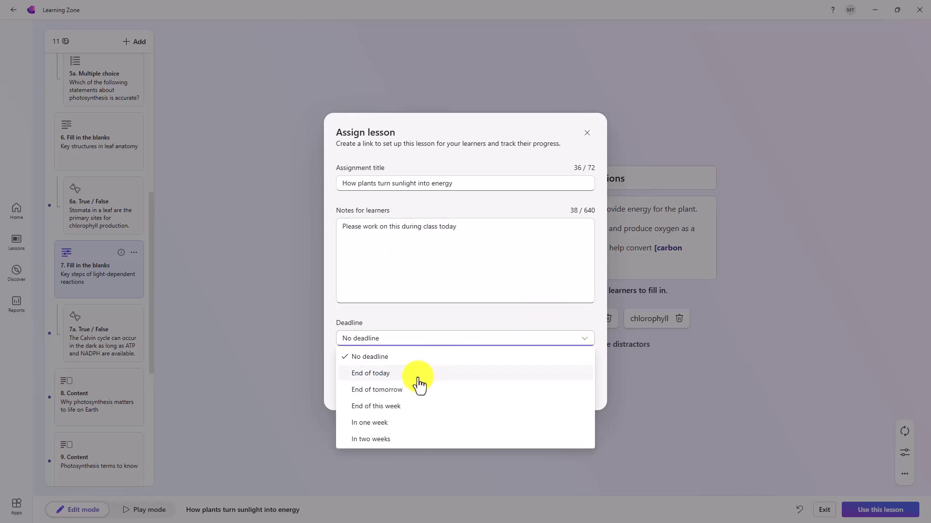
pyautogui.click(391, 375)
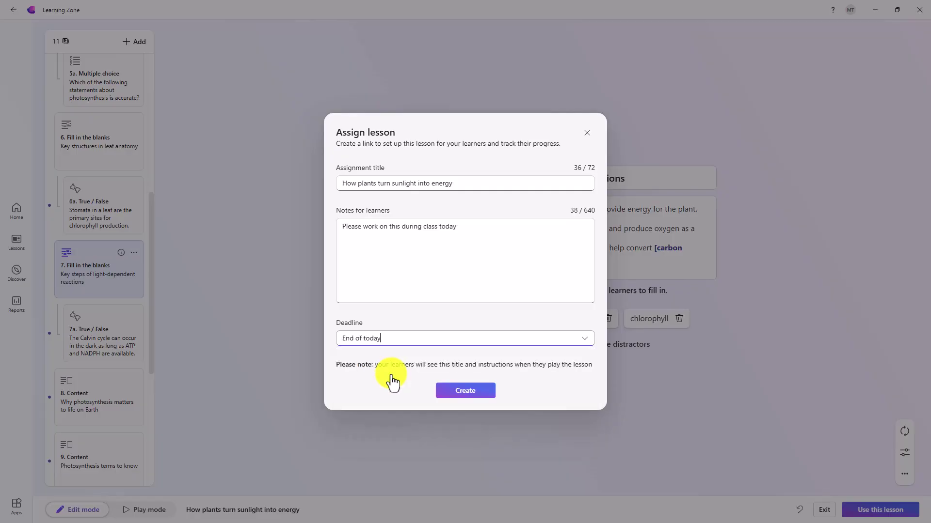
pyautogui.click(473, 393)
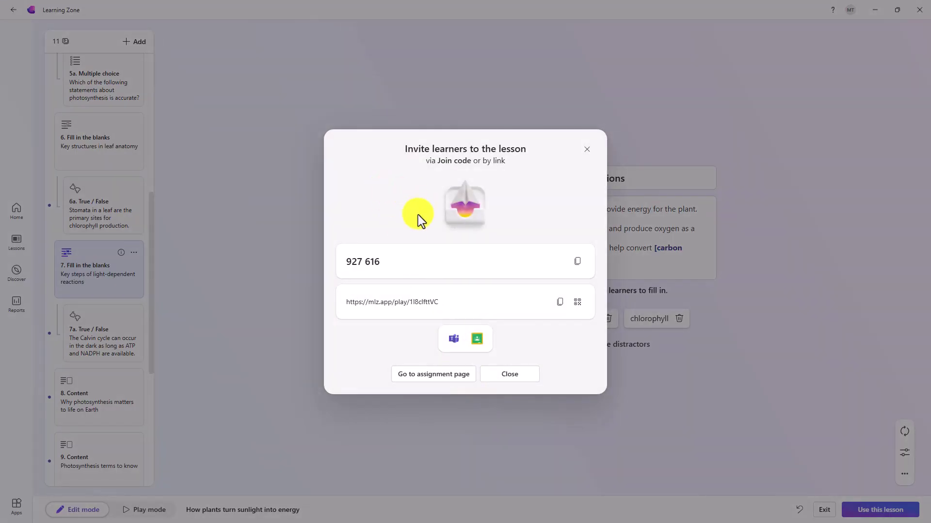
# - View and close the join link's QR code, then copy the lesson join link
pyautogui.doubleClick(424, 303)
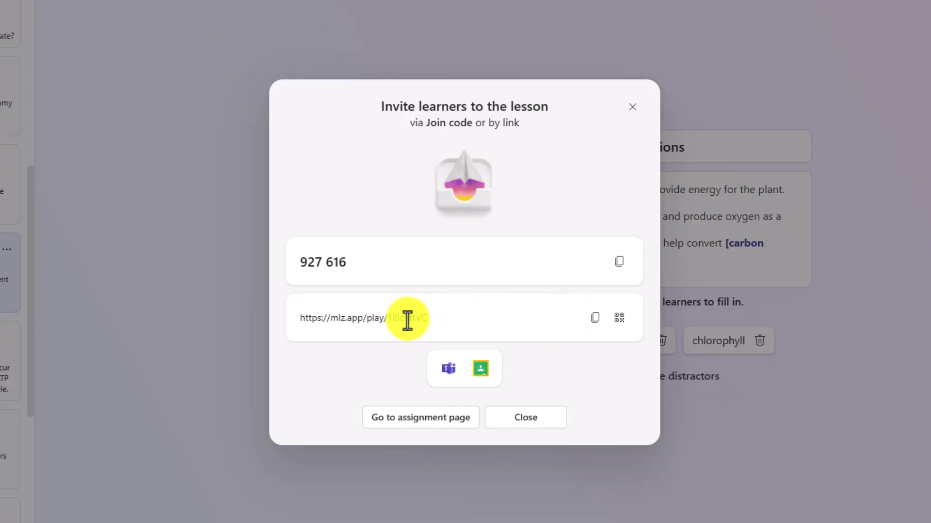
pyautogui.click(615, 318)
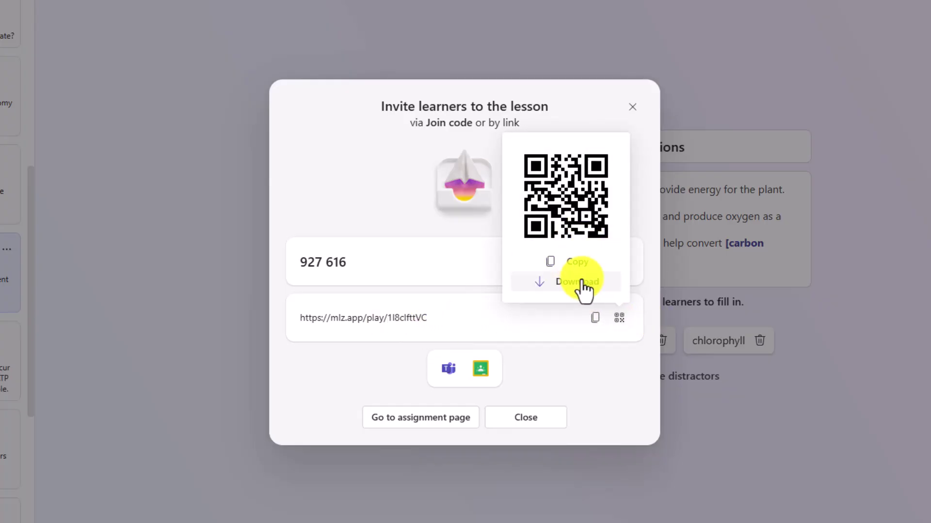
pyautogui.click(370, 368)
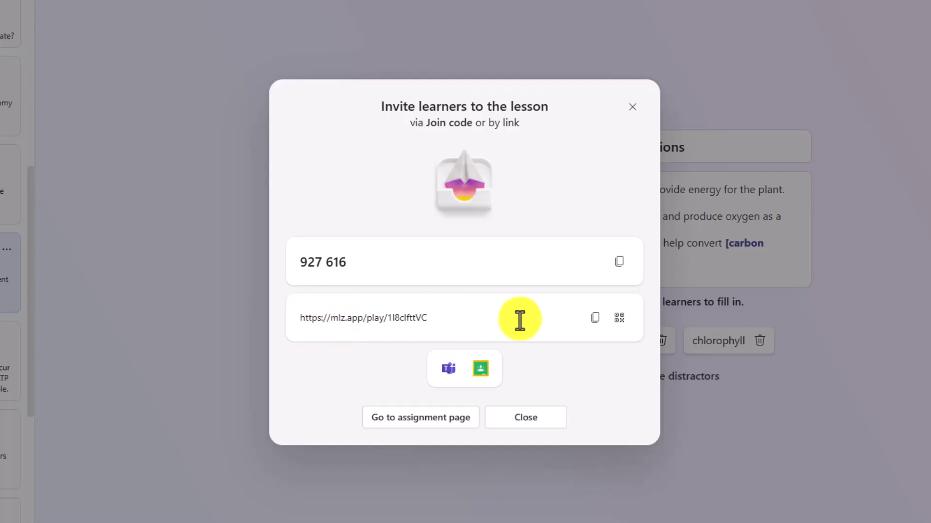
pyautogui.click(594, 318)
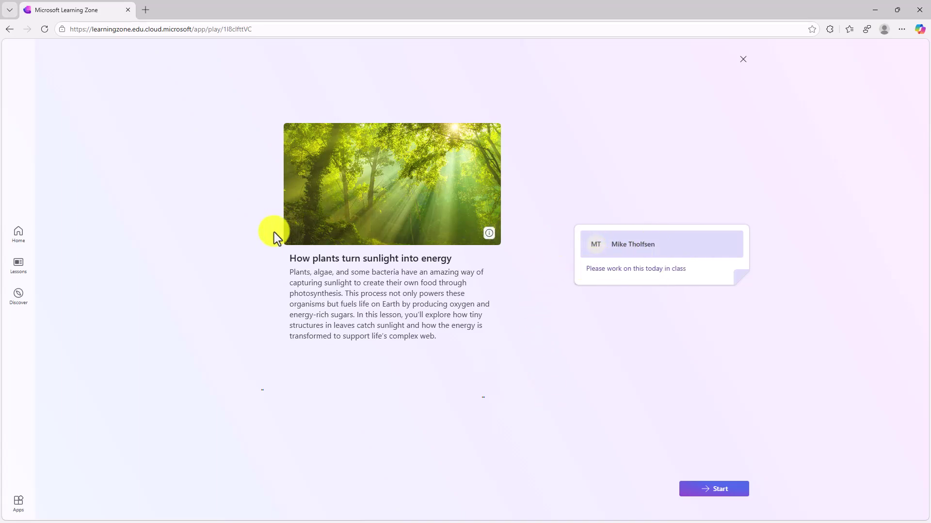
# - Start the photosynthesis lesson and advance through its pages to the fill-in-the-blank exercise
pyautogui.click(719, 492)
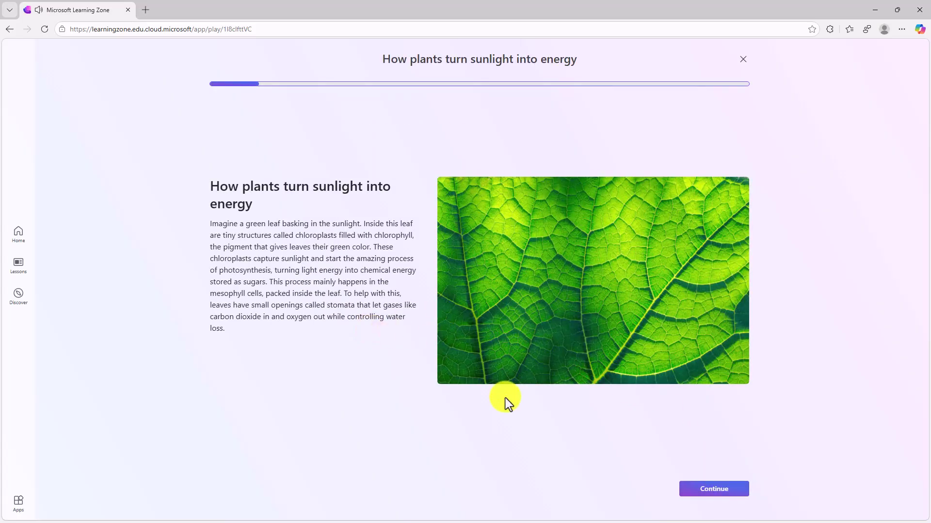
pyautogui.click(718, 491)
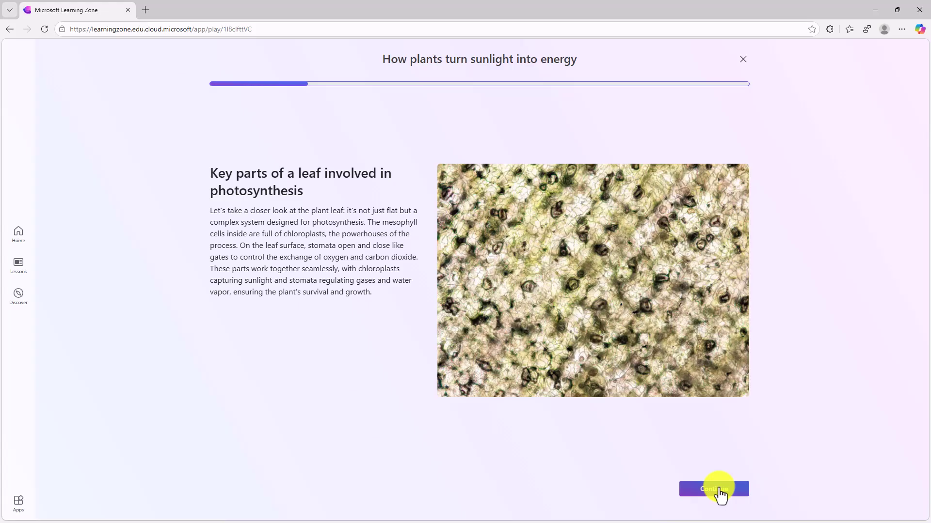
pyautogui.click(719, 490)
pyautogui.click(720, 491)
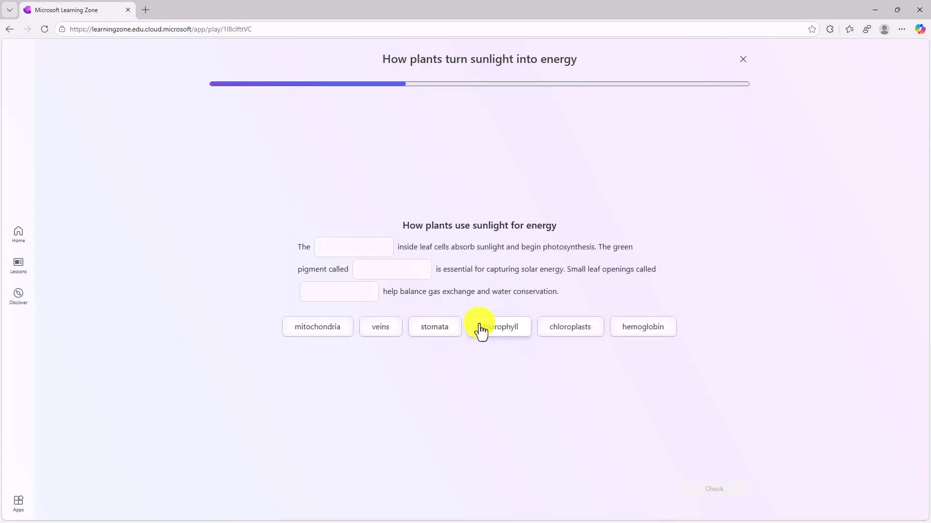
# - Fill the blanks with chlorophyll, stomata and mitochondria, check, show the solution, and continue through remaining exercises
pyautogui.moveTo(496, 334); pyautogui.dragTo(391, 286)
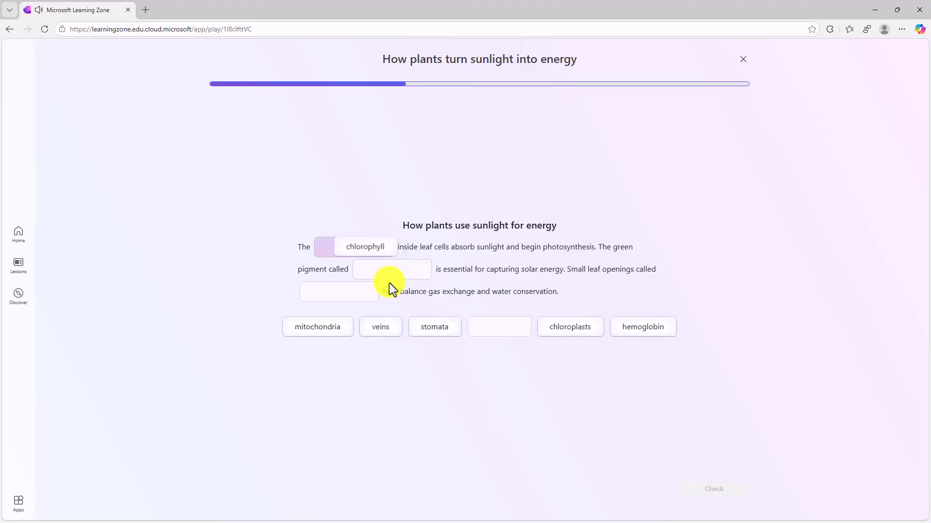
pyautogui.moveTo(434, 327); pyautogui.dragTo(401, 281)
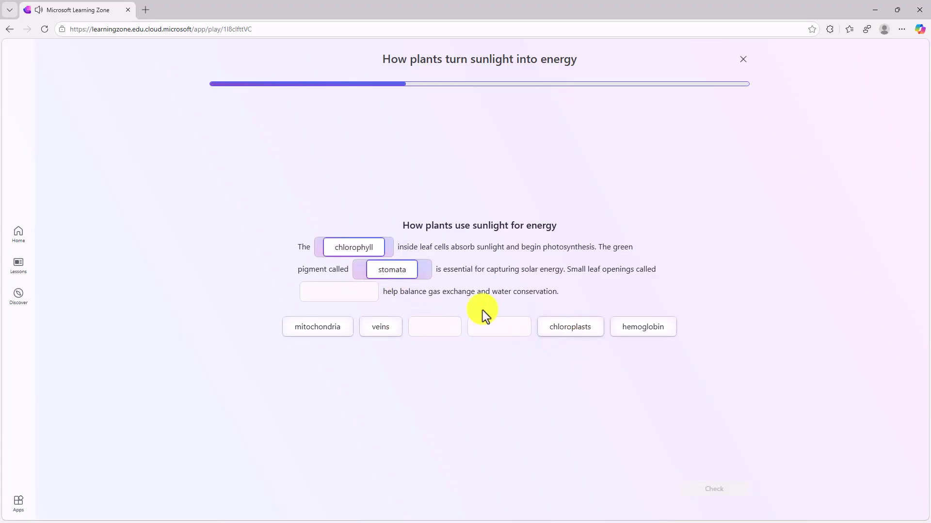
pyautogui.moveTo(329, 334); pyautogui.dragTo(342, 293)
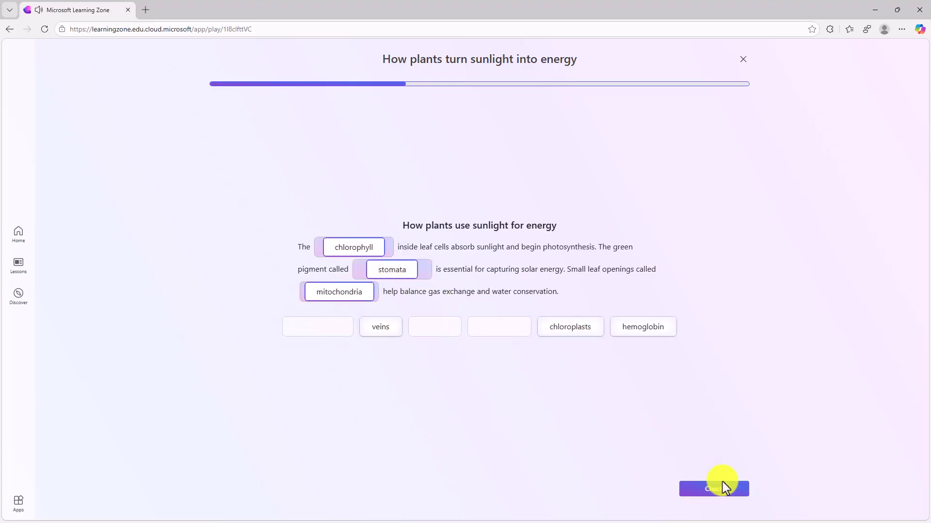
pyautogui.click(721, 487)
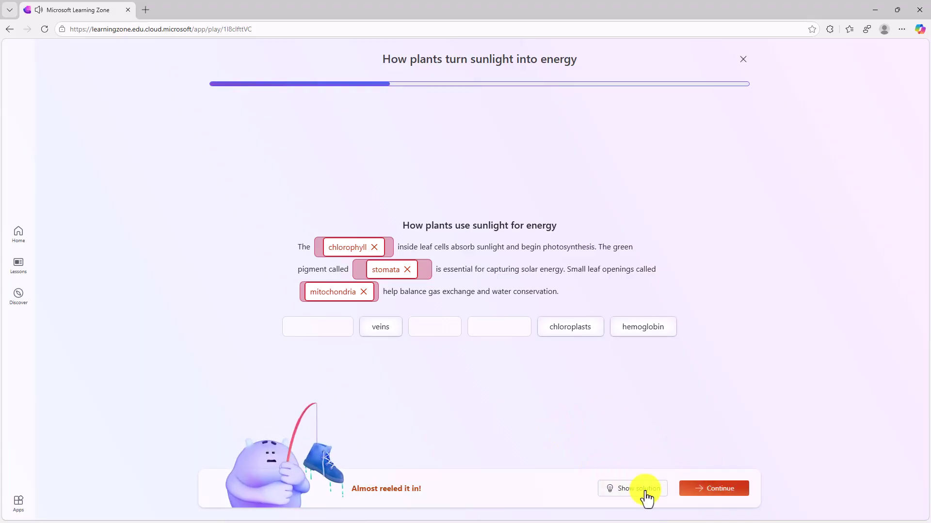
pyautogui.click(626, 480)
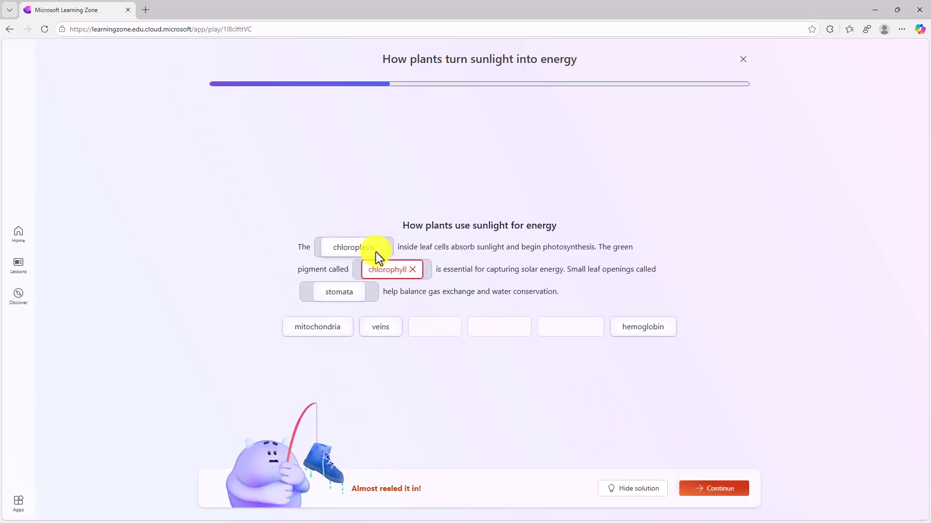
pyautogui.click(727, 493)
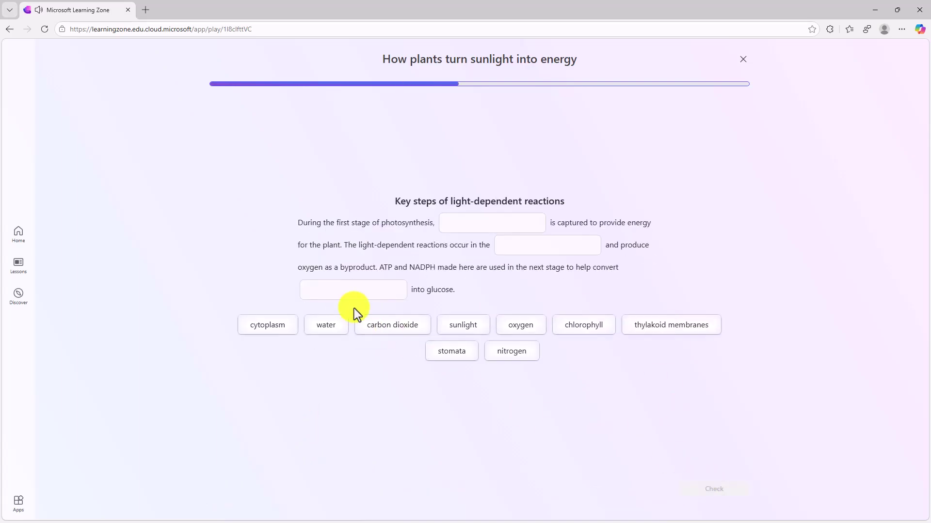
pyautogui.click(360, 318)
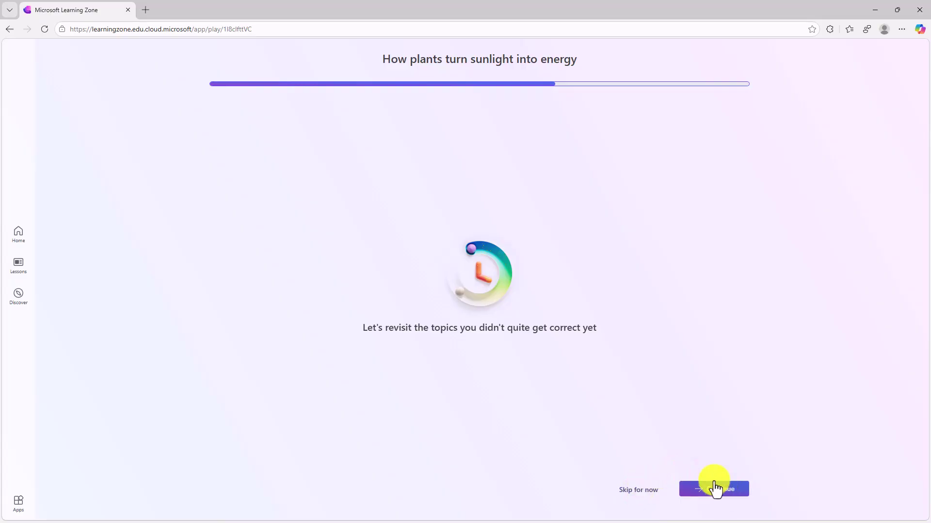
# - Open the results summary and step through each incorrect exercise up to Exercise 8 of 8
pyautogui.click(645, 495)
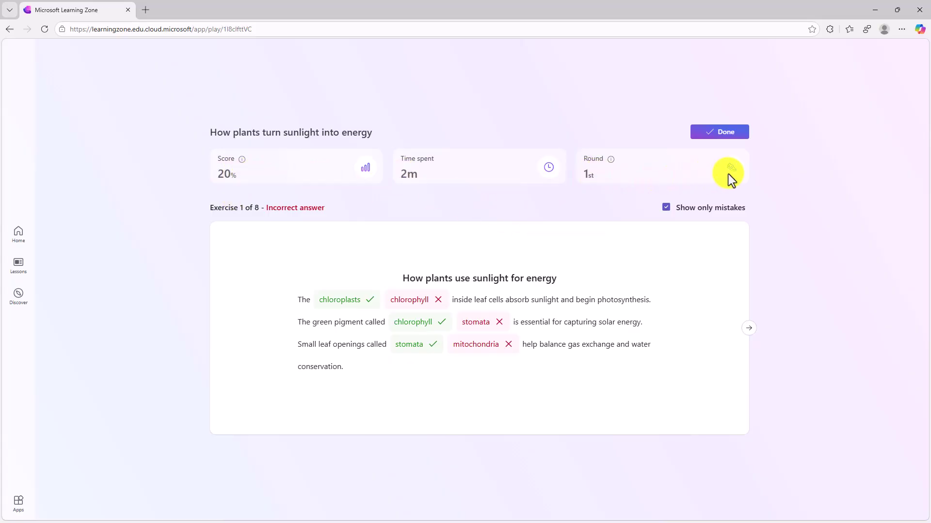
pyautogui.click(749, 329)
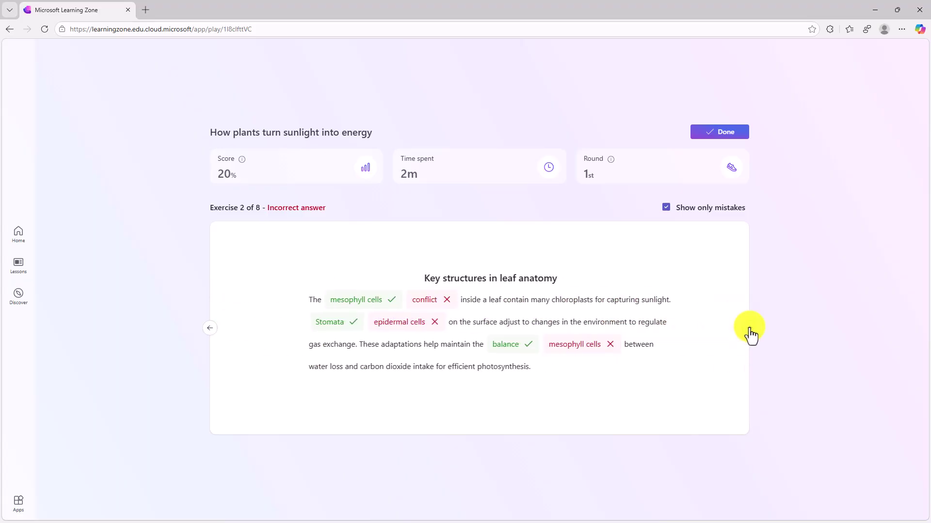
pyautogui.click(749, 330)
pyautogui.click(749, 329)
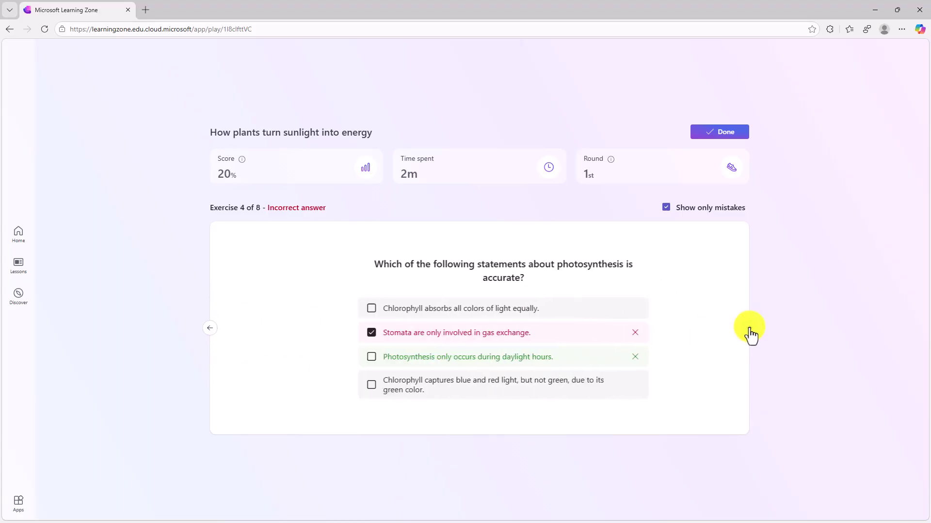
pyautogui.click(749, 329)
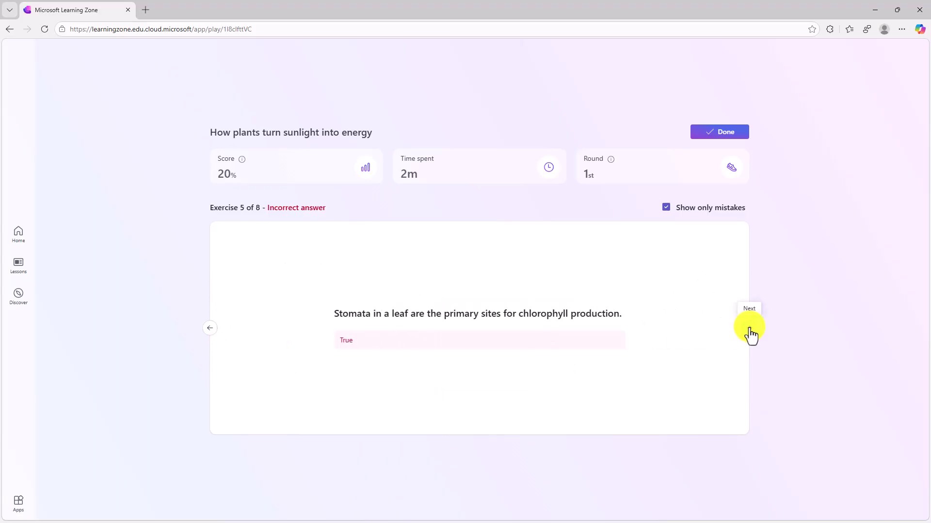
pyautogui.click(749, 330)
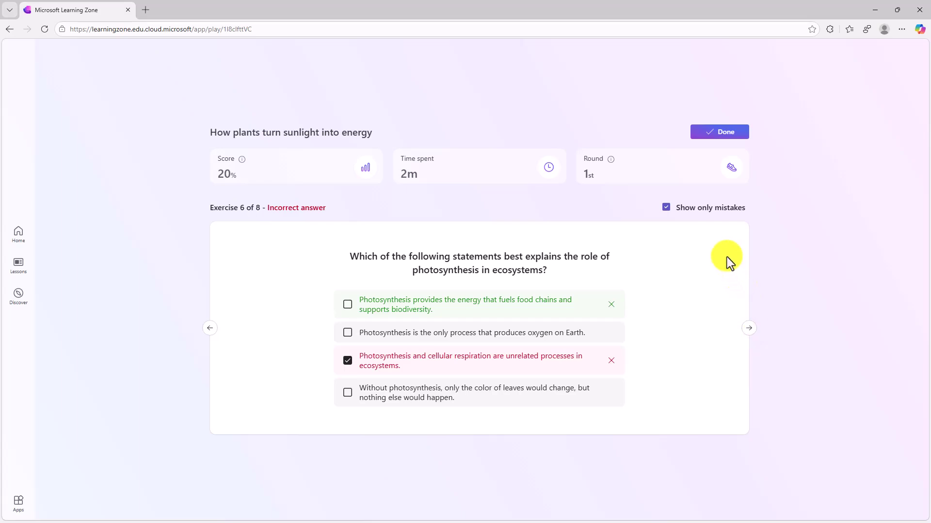
pyautogui.click(666, 207)
pyautogui.click(749, 328)
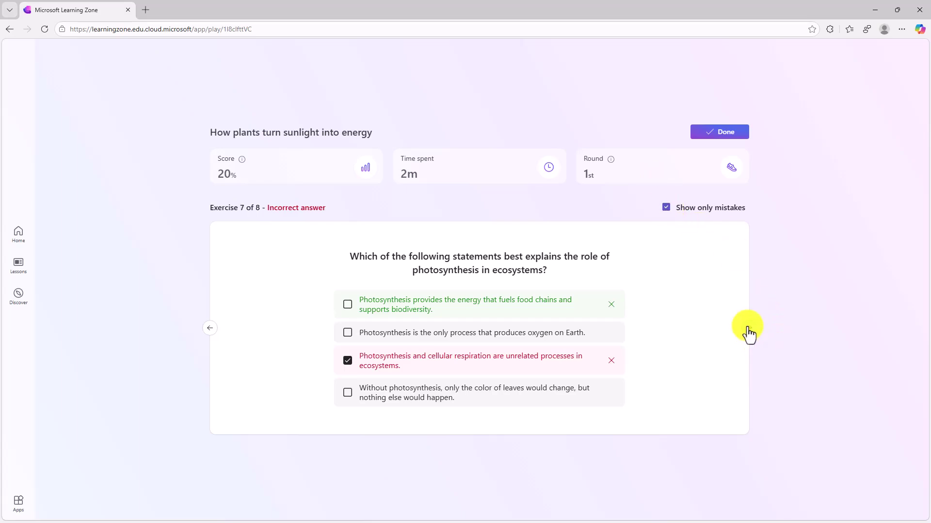
pyautogui.click(749, 329)
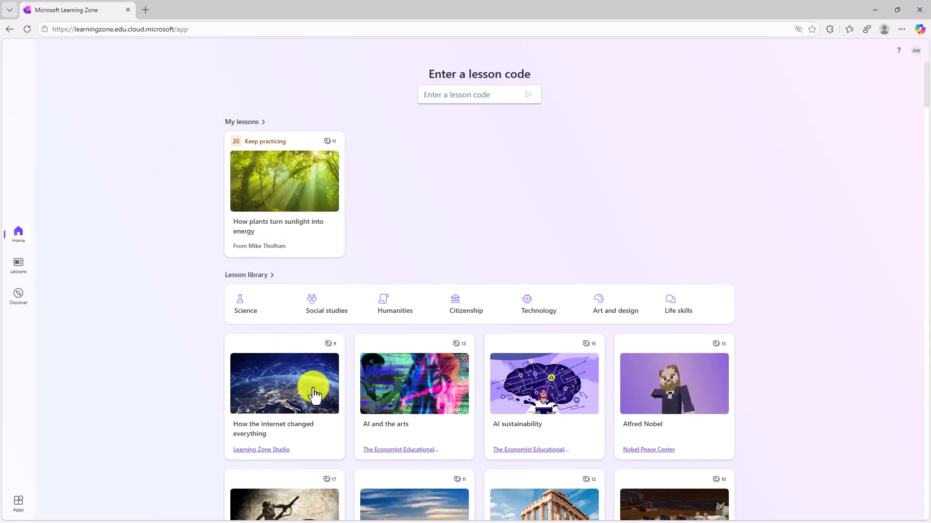
# - Browse My lessons and the Discover lessons page, then open and close the companion Apps list
pyautogui.scroll(-4, 291, 378)
pyautogui.scroll(-6, 372, 346)
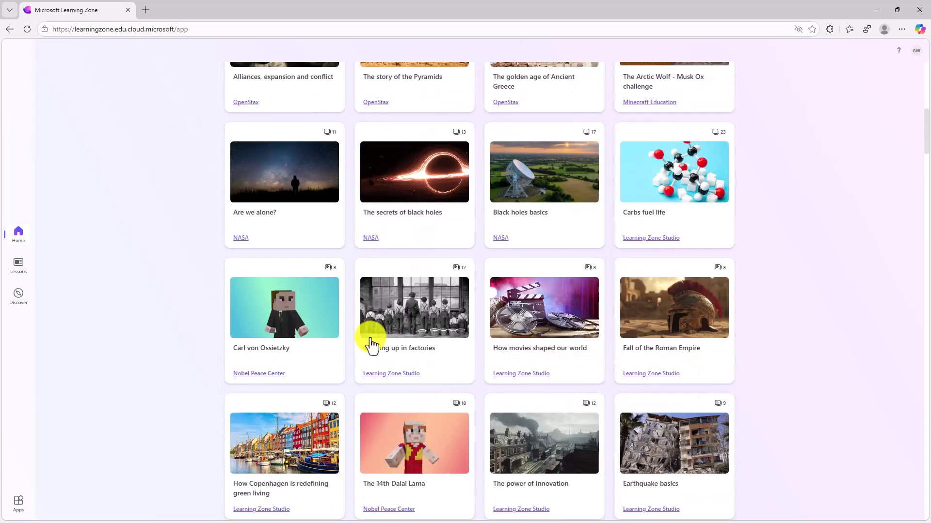
pyautogui.scroll(7, 372, 346)
pyautogui.scroll(3, 372, 346)
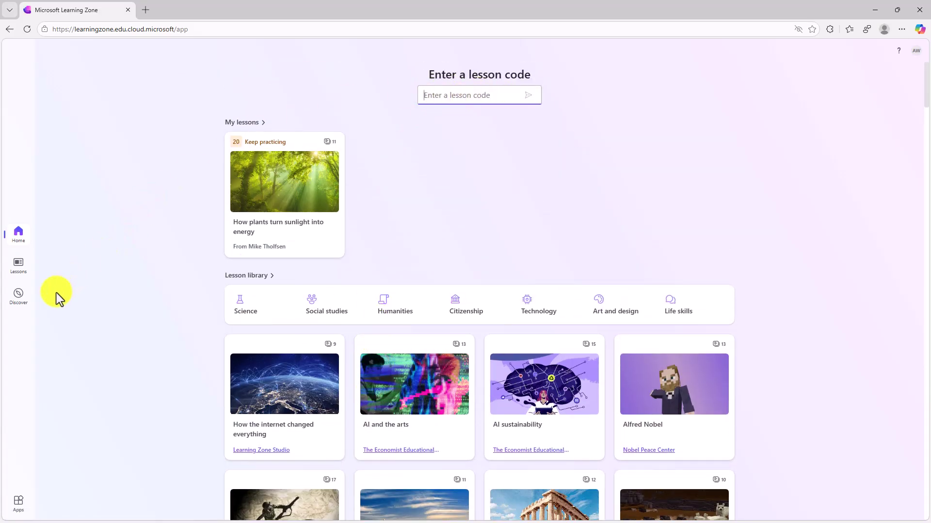
pyautogui.click(19, 265)
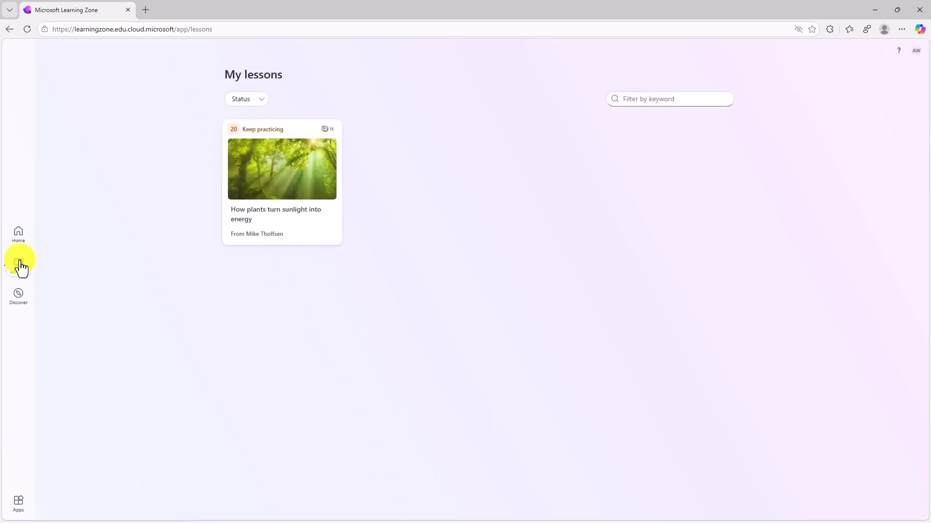
pyautogui.click(15, 301)
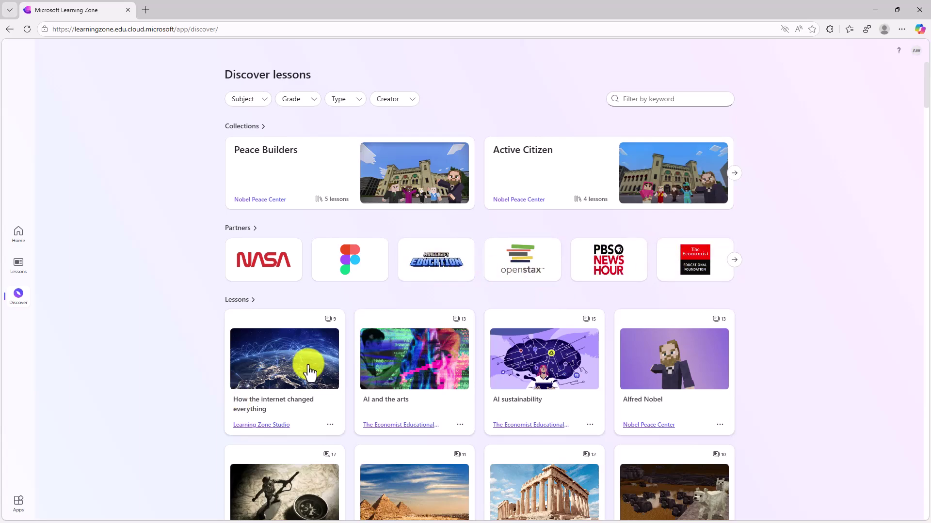
pyautogui.click(17, 506)
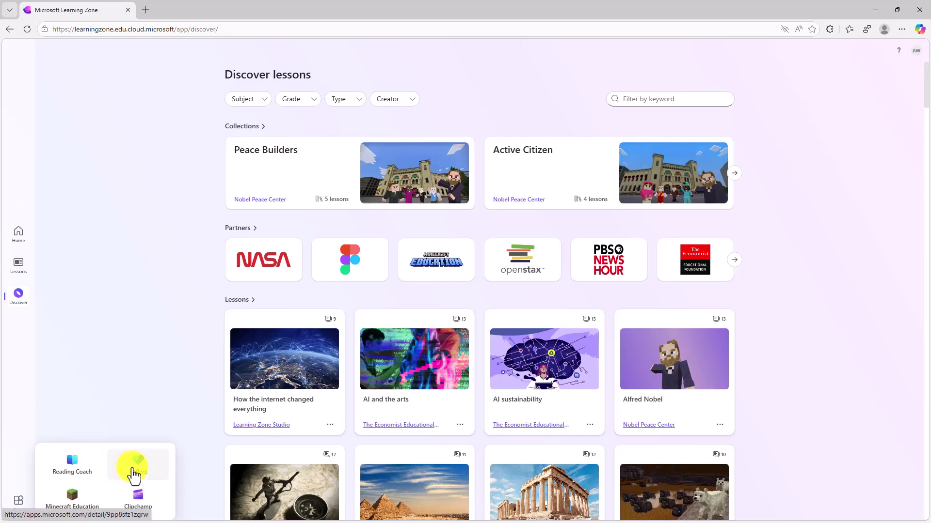
pyautogui.click(113, 335)
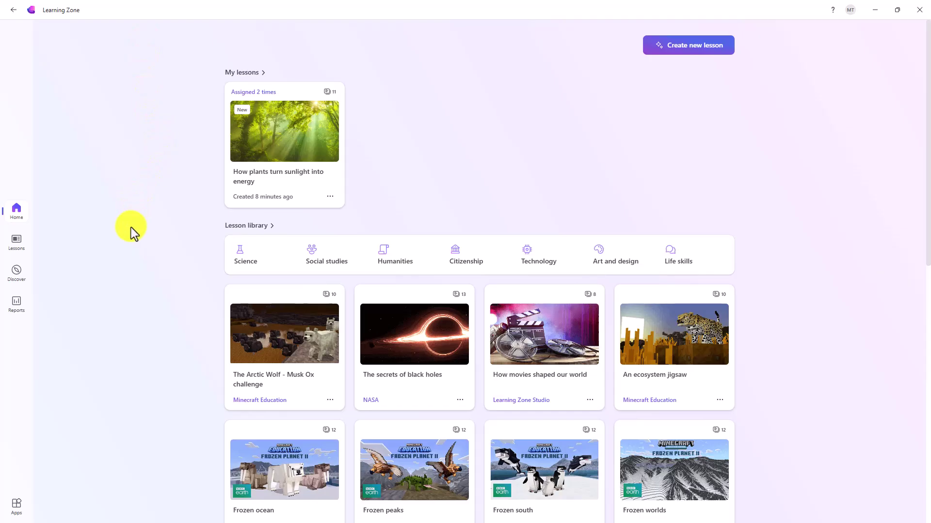
# - Open Reports to see the Assigned lessons list
pyautogui.click(16, 312)
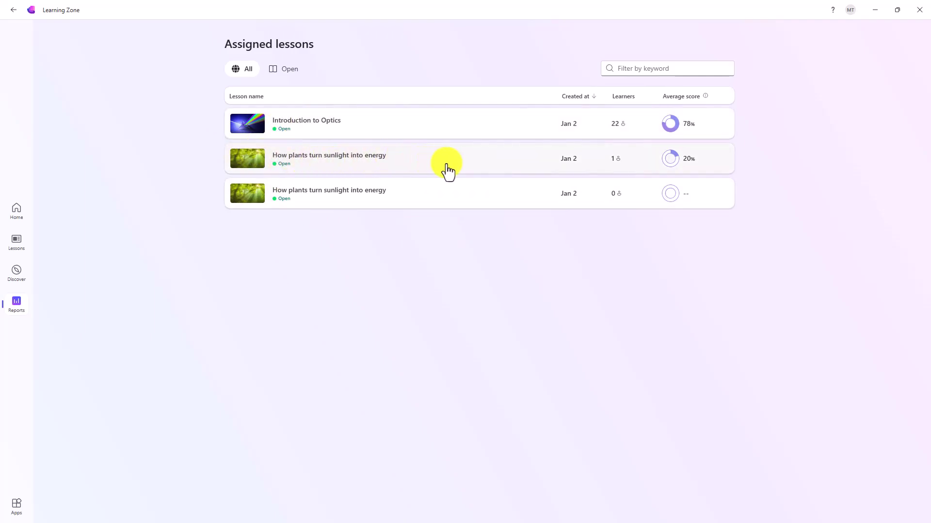
pyautogui.click(617, 165)
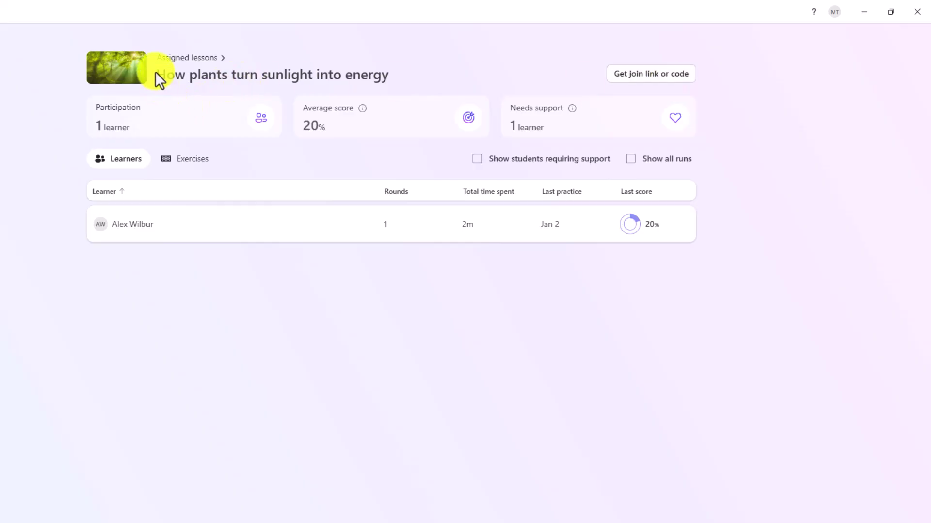
pyautogui.click(170, 57)
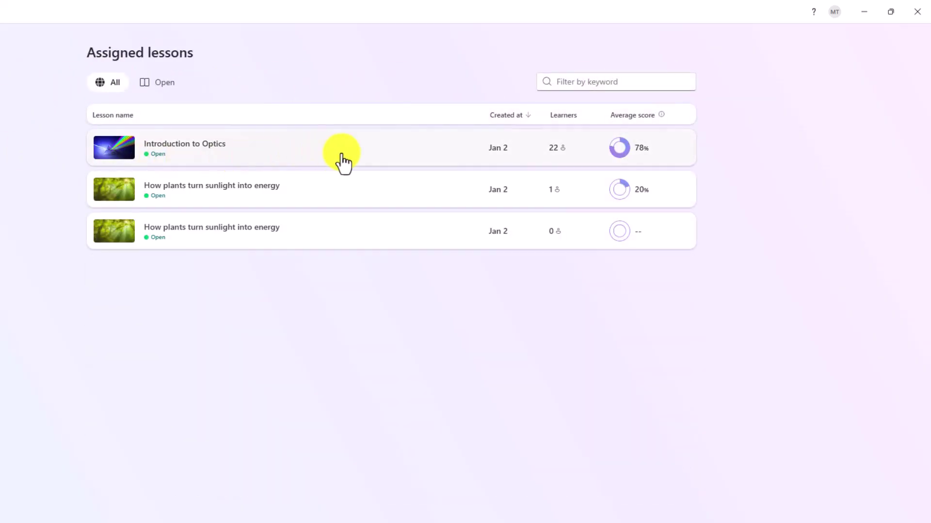
# - Open the Introduction to Optics report, review exercise results, then filter learners to those requiring support
pyautogui.click(370, 154)
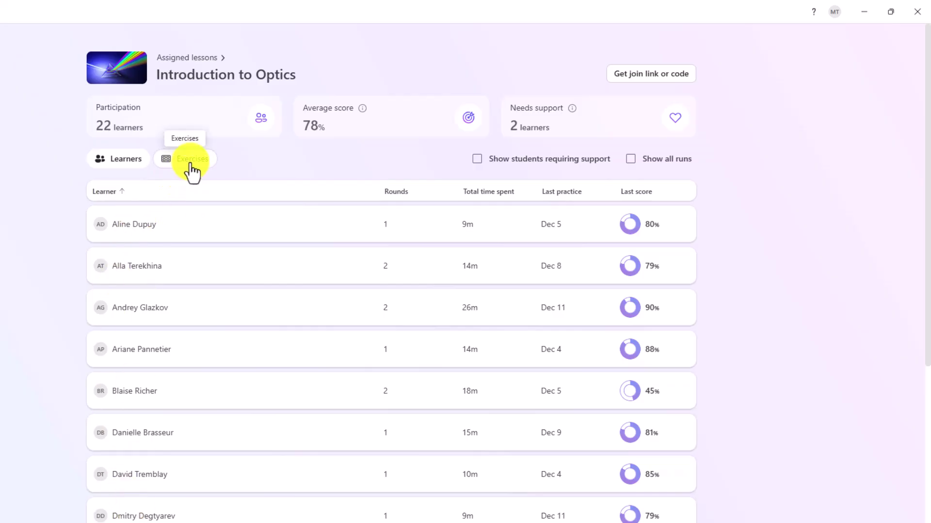
pyautogui.click(192, 160)
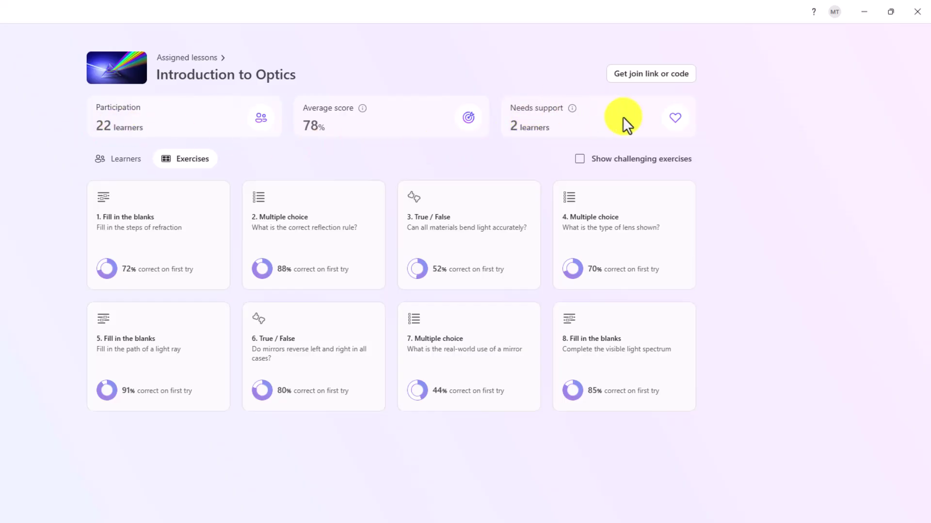
pyautogui.click(581, 160)
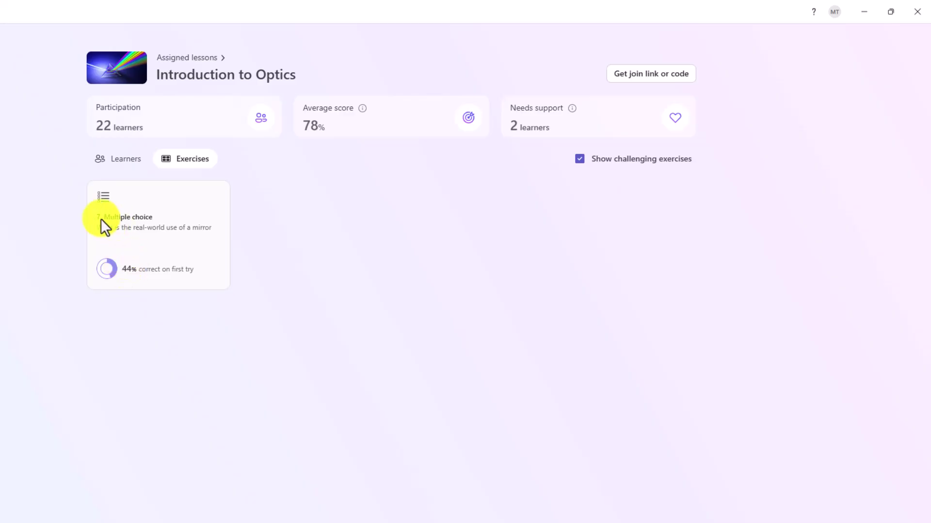
pyautogui.click(579, 160)
pyautogui.click(117, 160)
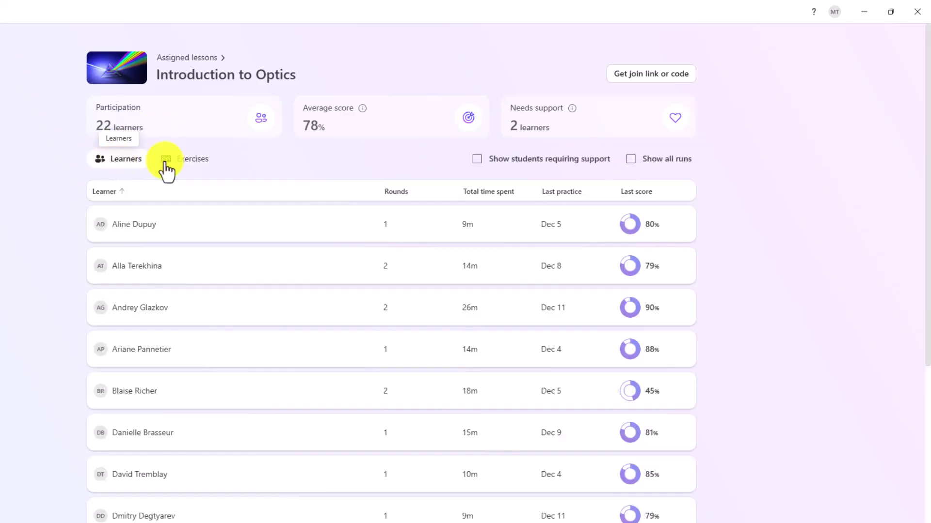
pyautogui.click(478, 159)
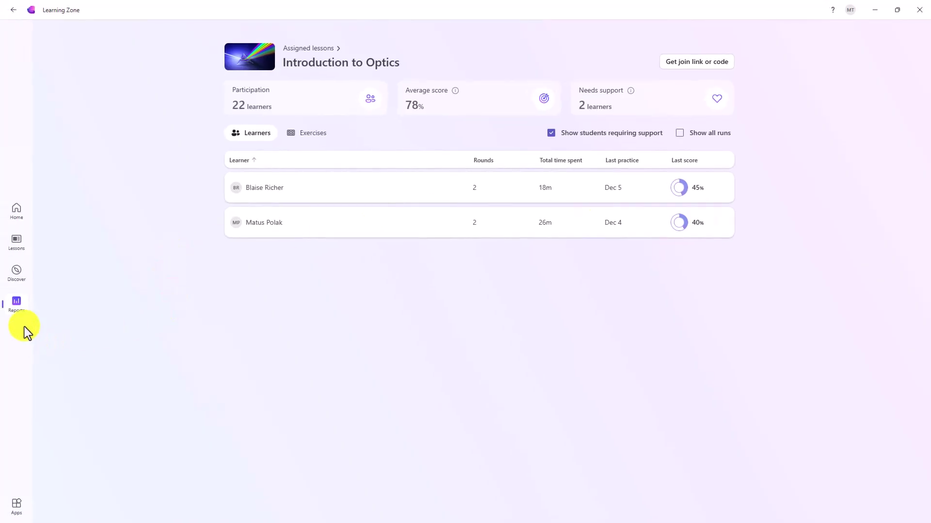
# - Find The Arctic Wolf - Musk Ox challenge via Discover, Minecraft Education and the Planet Earth collection
pyautogui.click(16, 246)
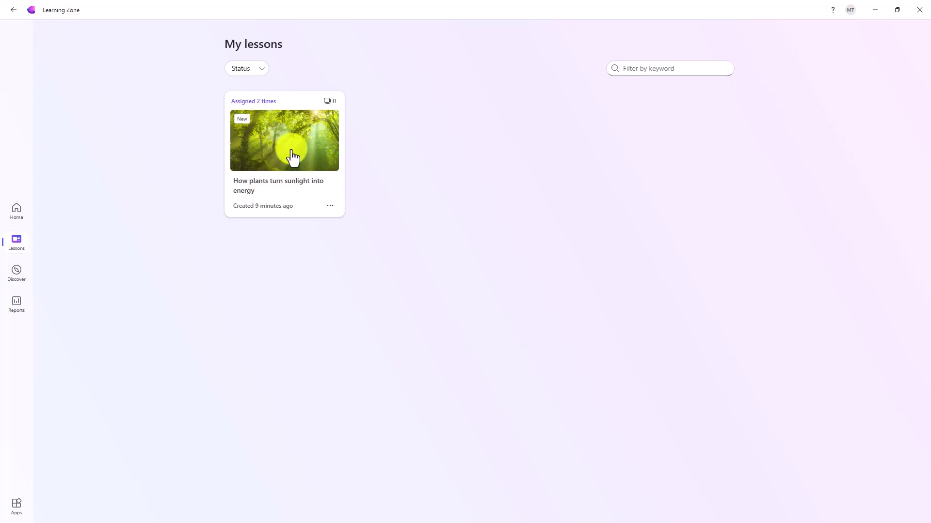
pyautogui.click(16, 277)
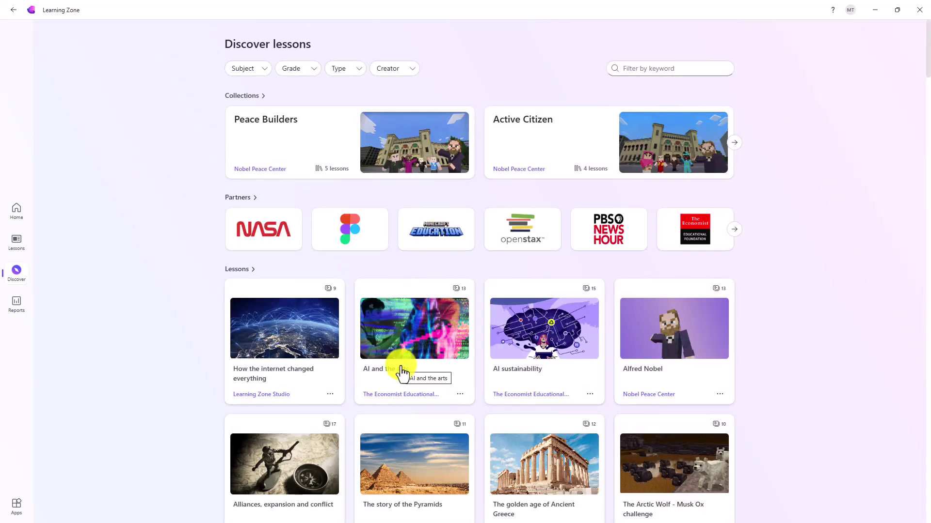
pyautogui.click(436, 234)
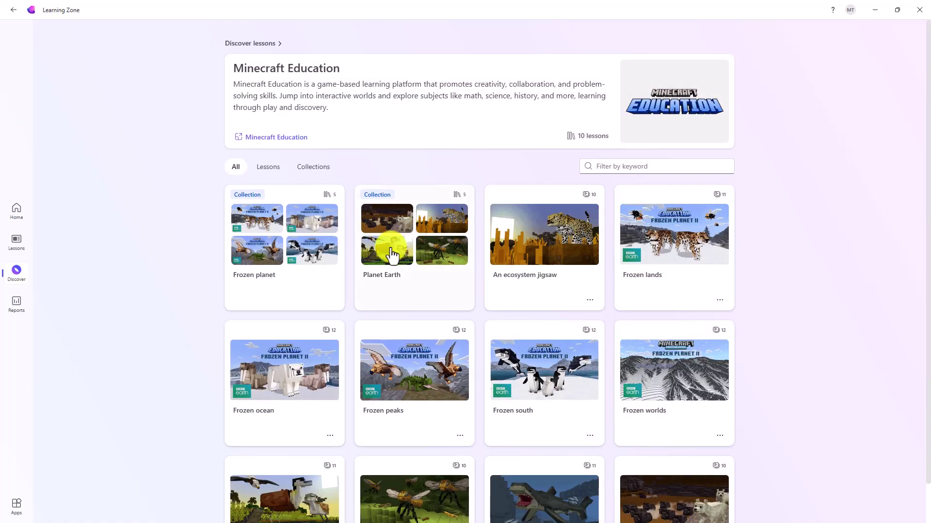
pyautogui.click(390, 253)
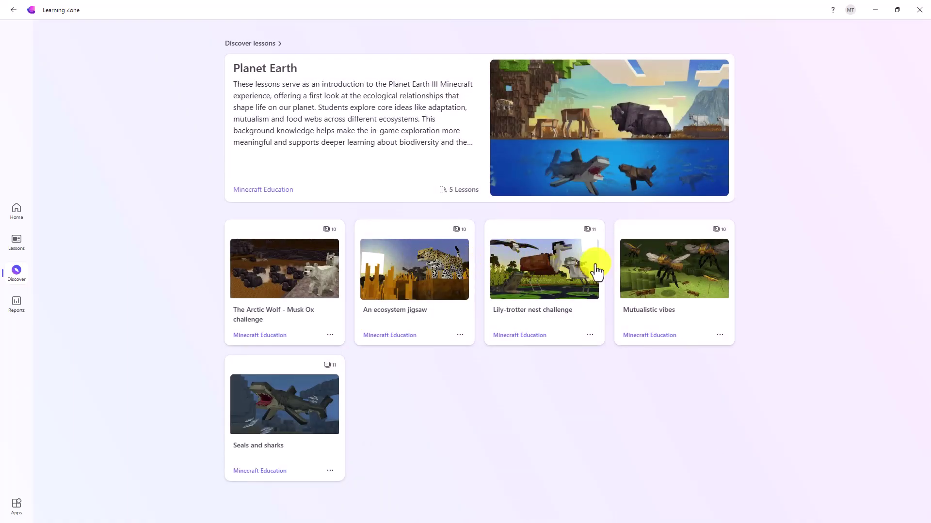
pyautogui.click(297, 282)
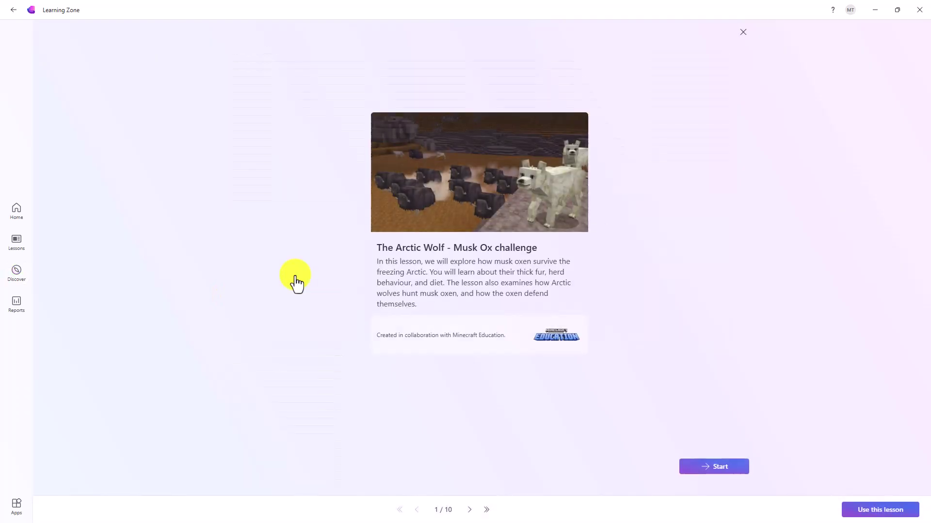
# - Start the Arctic Wolf lesson and advance to the fill-in-the-blanks page 5 of 10
pyautogui.click(710, 470)
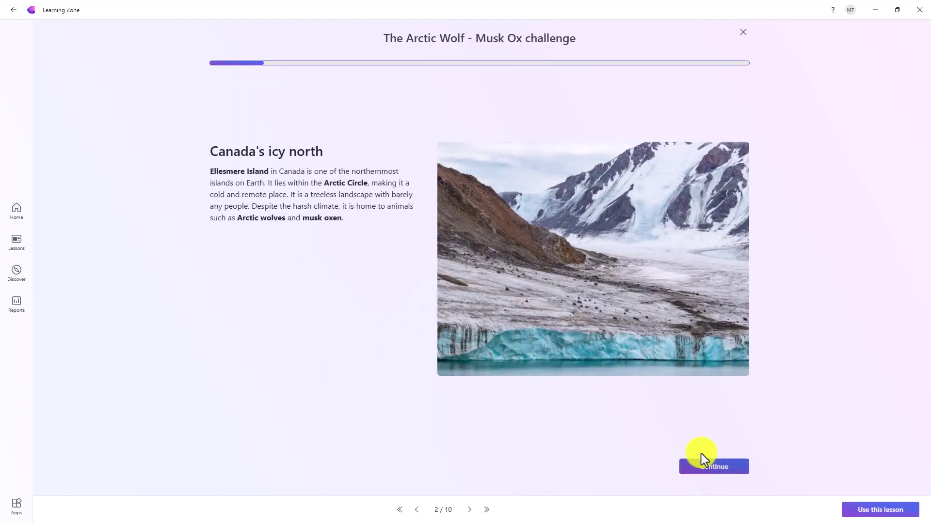
pyautogui.click(712, 471)
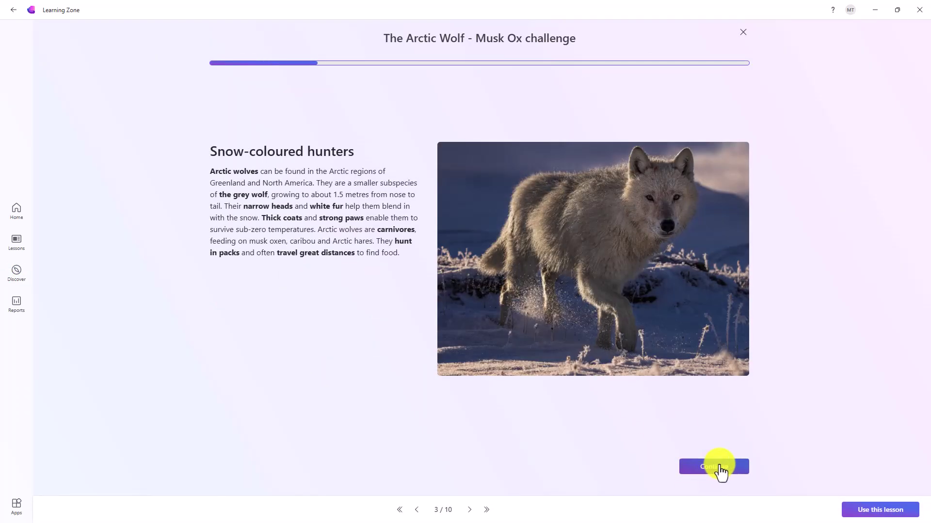
pyautogui.click(720, 467)
pyautogui.click(720, 468)
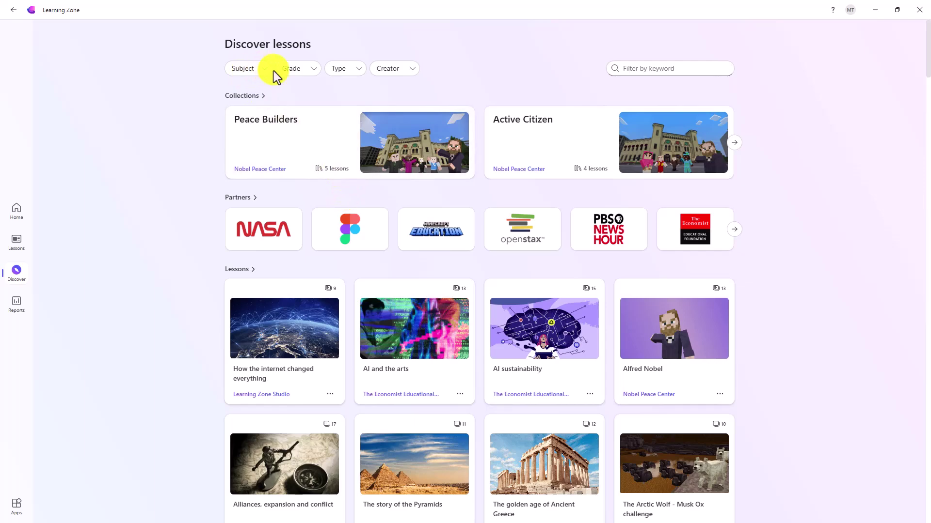
# - Filter Discover lessons to Subject Science and Grade 11, then browse the matching results
pyautogui.click(254, 71)
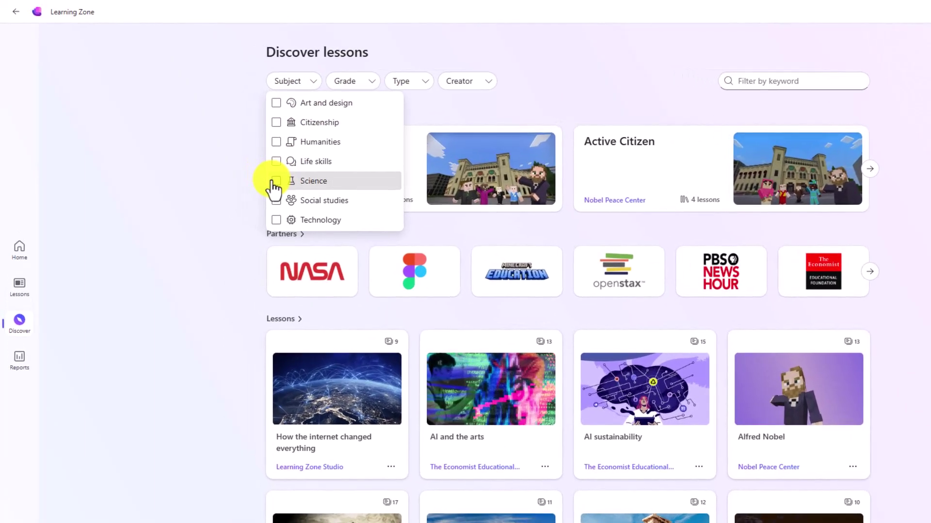
pyautogui.click(233, 152)
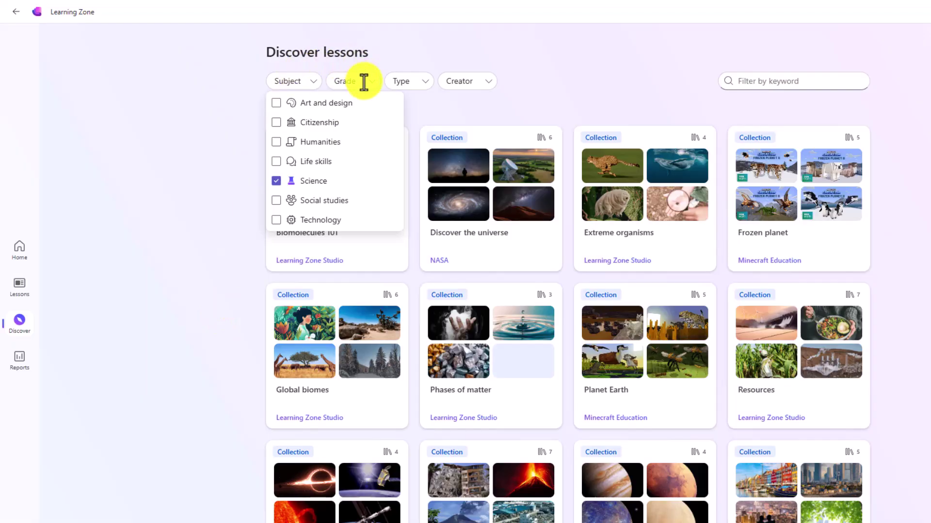
pyautogui.click(367, 84)
pyautogui.click(335, 201)
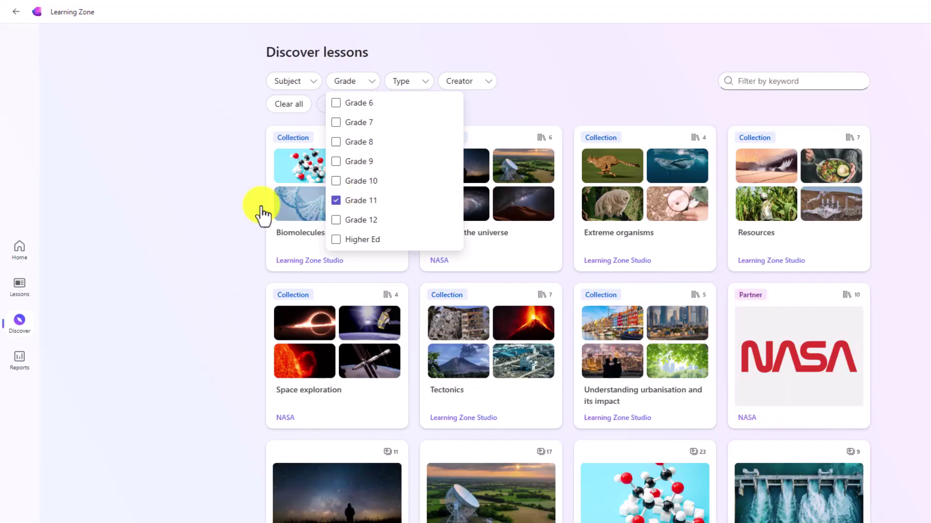
pyautogui.click(165, 235)
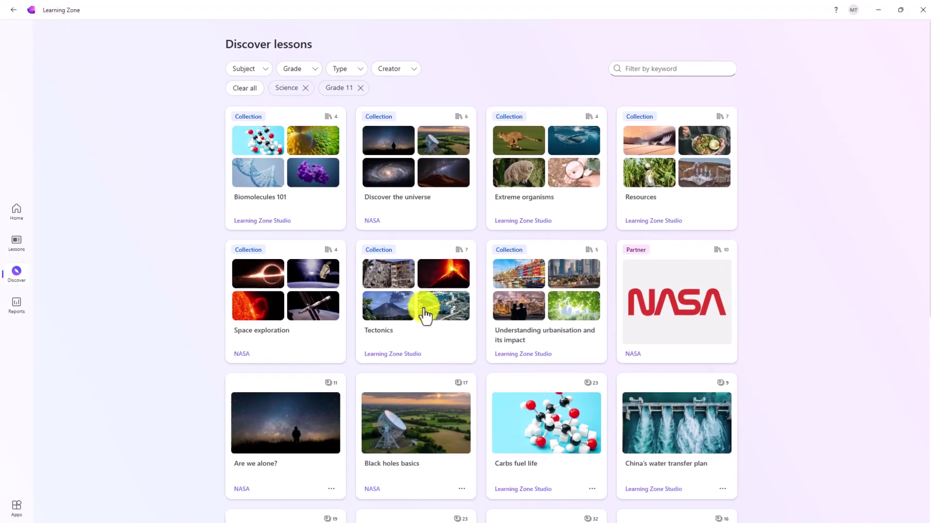
pyautogui.scroll(-2, 484, 430)
pyautogui.scroll(-5, 410, 366)
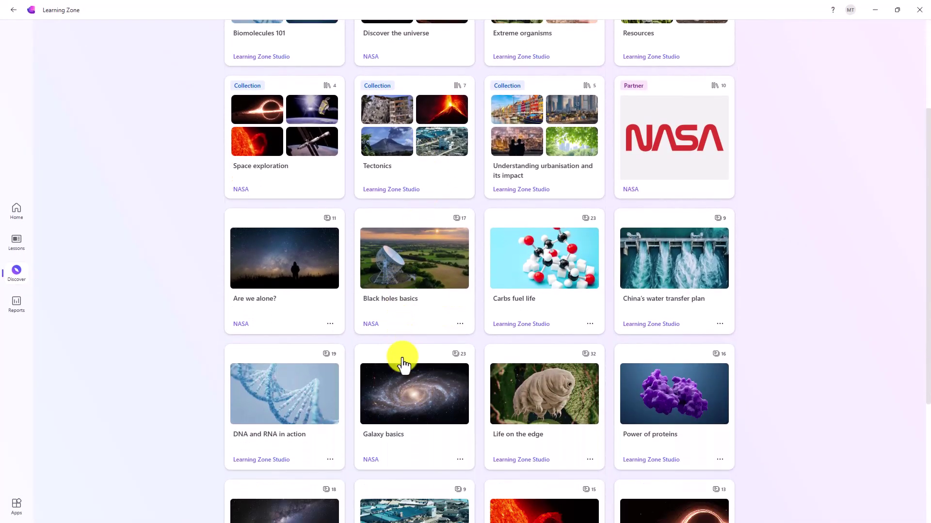
pyautogui.scroll(6, 401, 357)
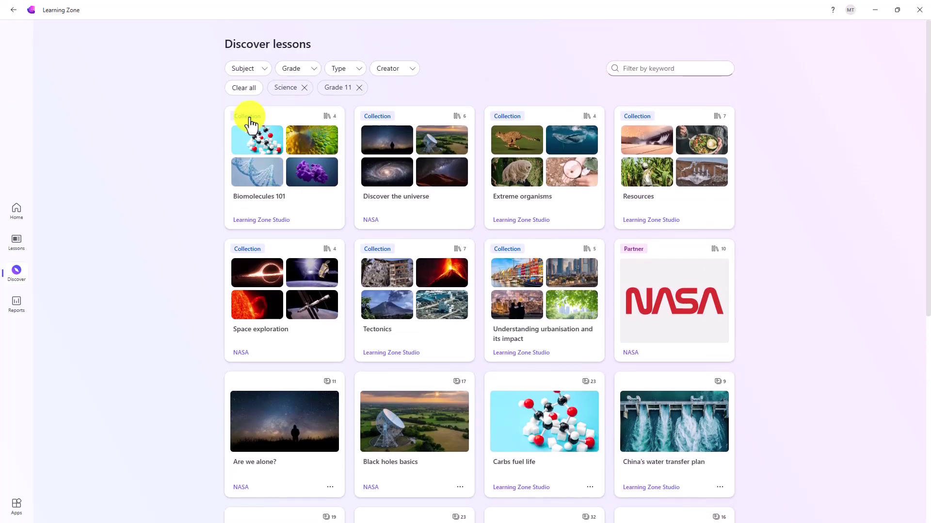
# - Browse the Humanities category from the Home Lesson library, then return to Home
pyautogui.click(19, 212)
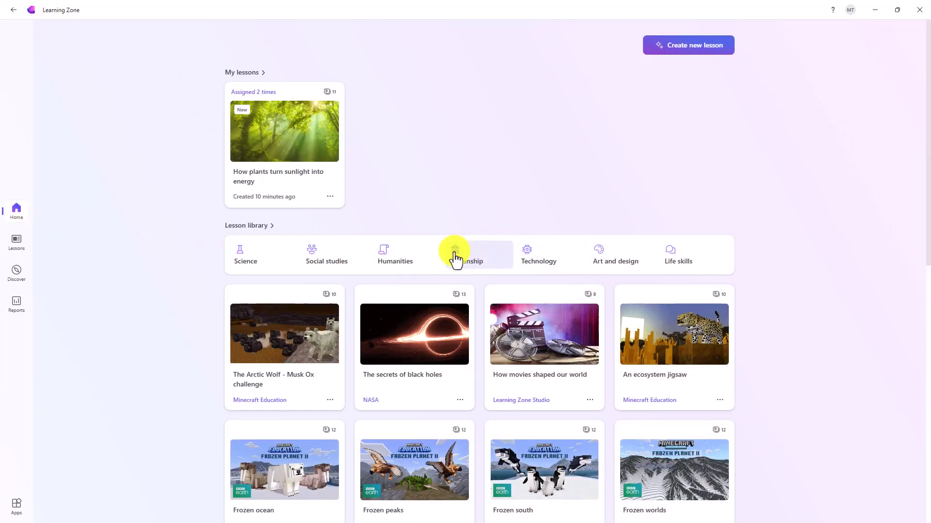
pyautogui.click(391, 259)
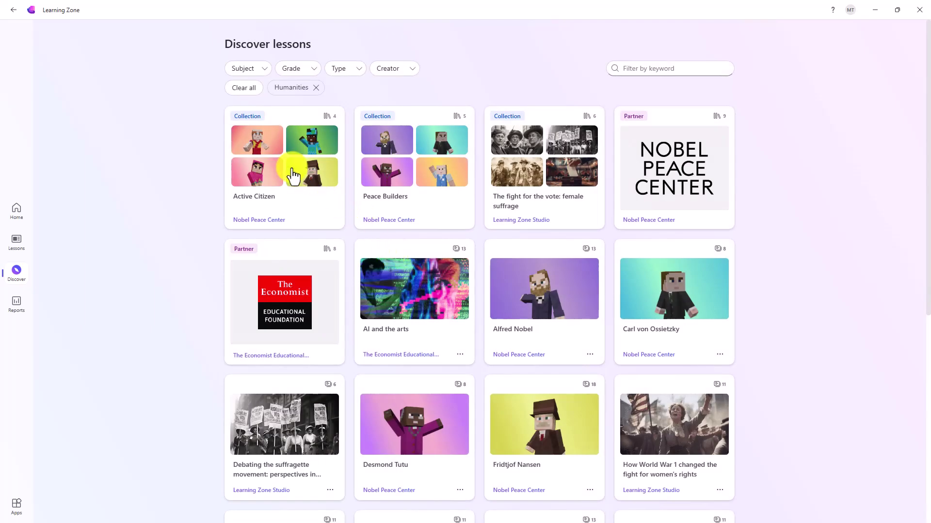
pyautogui.scroll(-5, 431, 237)
pyautogui.scroll(5, 433, 248)
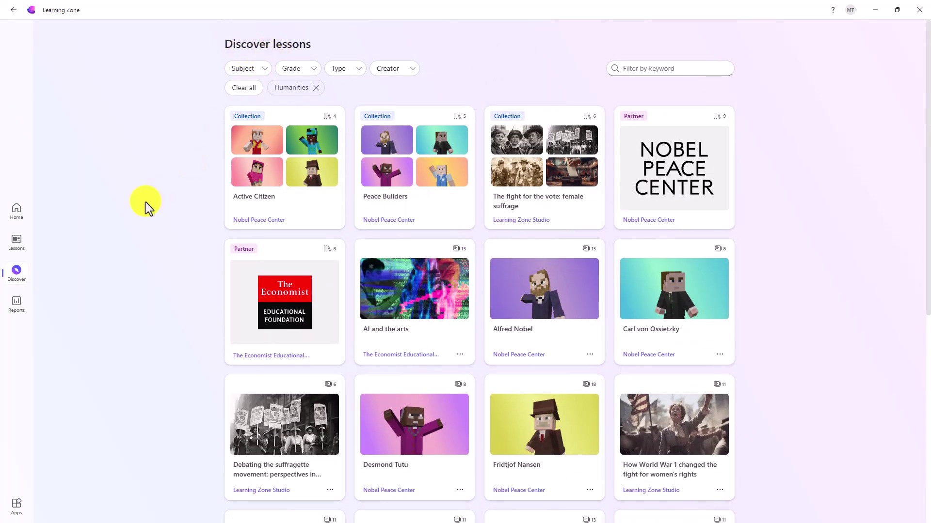
pyautogui.click(17, 212)
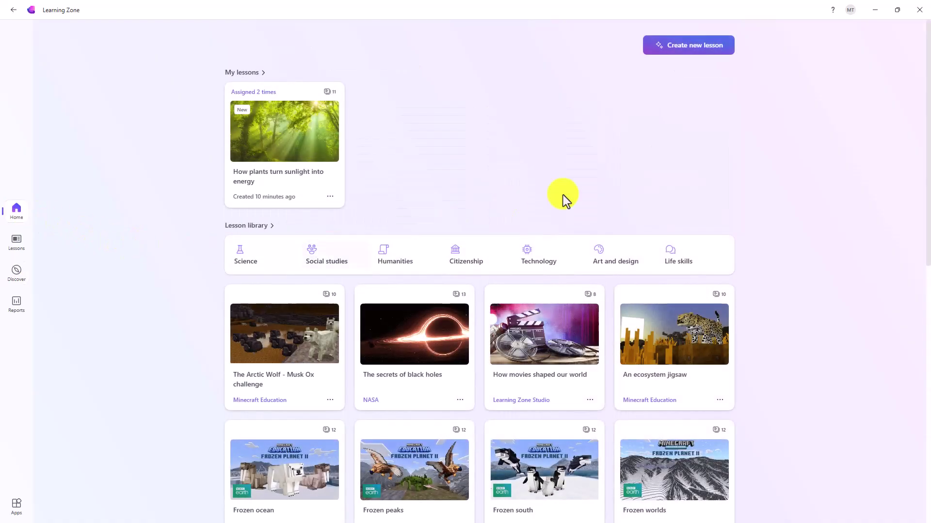
# - In the account Settings, try the Dark theme and turn sound effects off
pyautogui.click(850, 10)
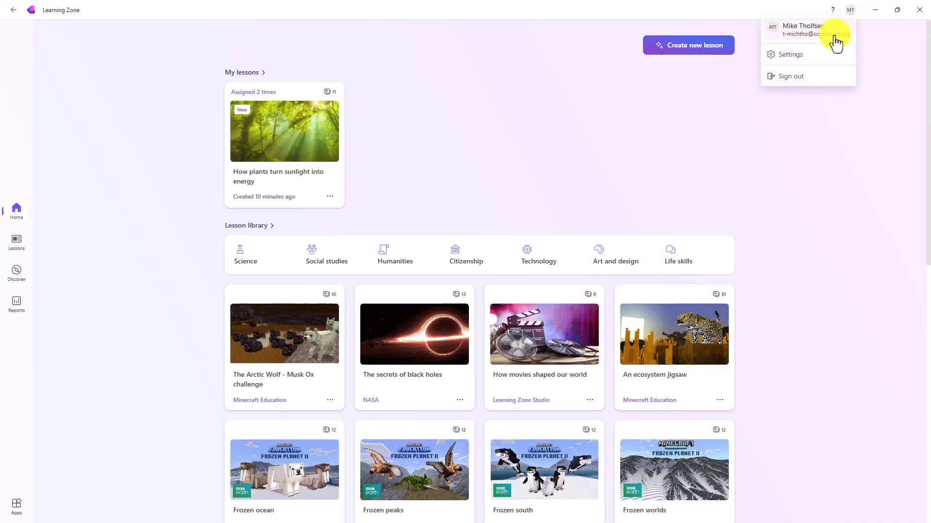
pyautogui.click(787, 55)
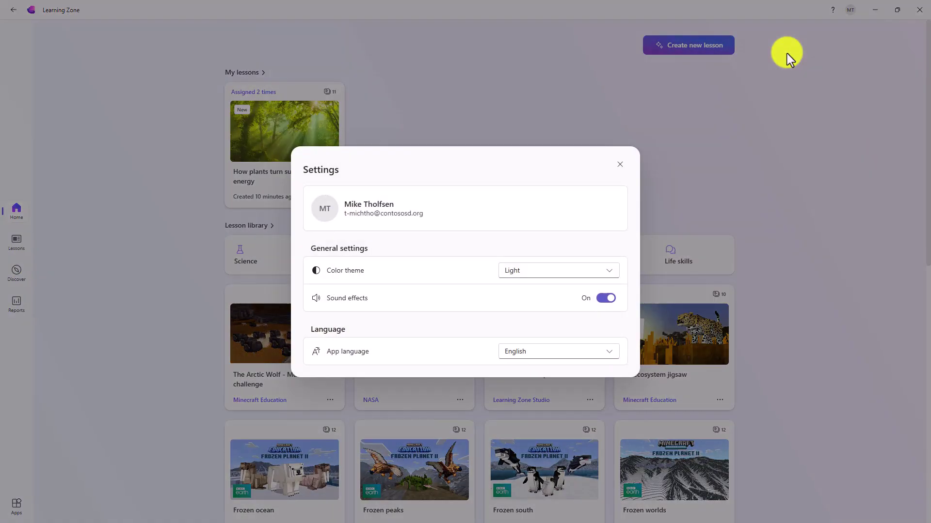
pyautogui.click(610, 277)
pyautogui.click(535, 305)
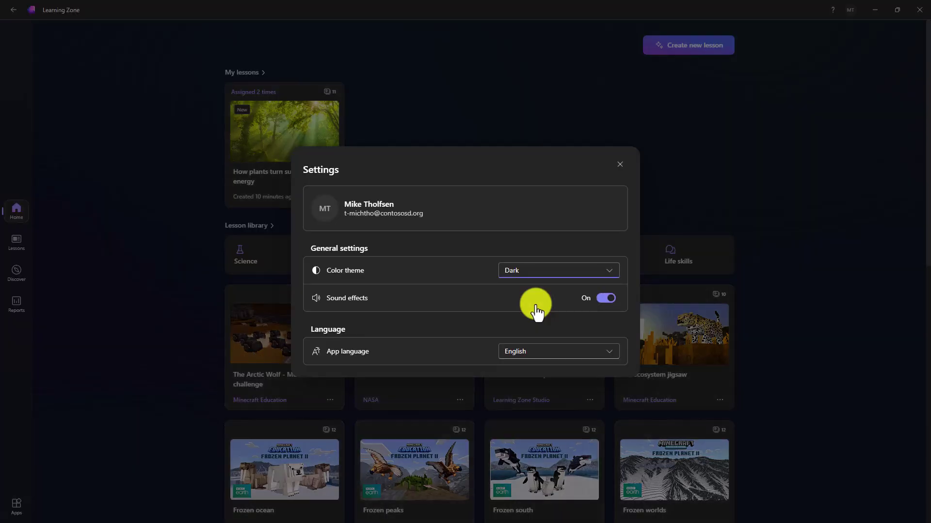
pyautogui.click(605, 298)
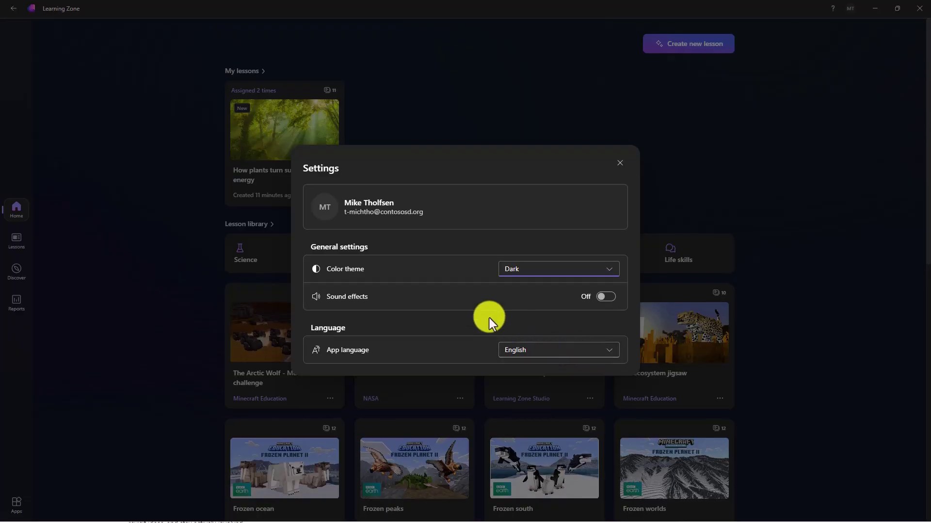
# - Keep English as app language, set the theme back to Light, and close Settings
pyautogui.click(606, 353)
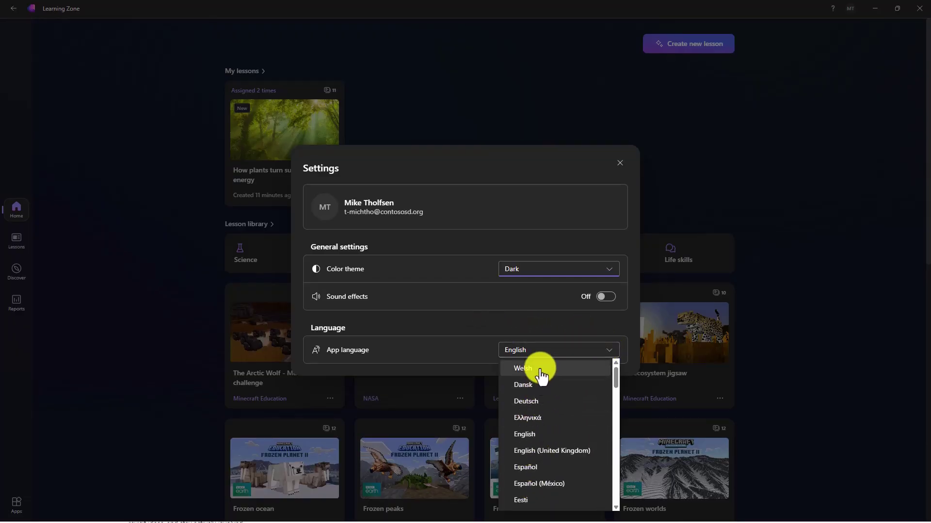
pyautogui.click(614, 350)
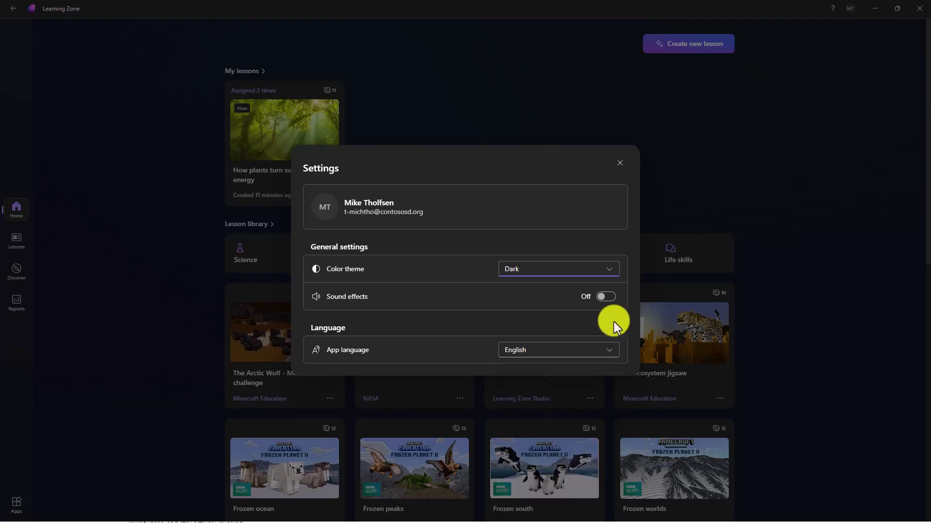
pyautogui.click(611, 272)
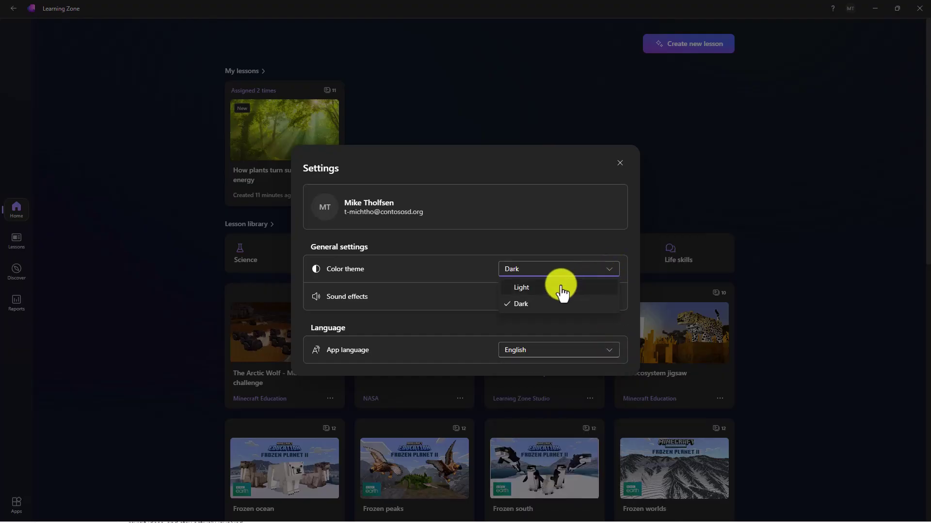
pyautogui.click(561, 290)
pyautogui.click(619, 163)
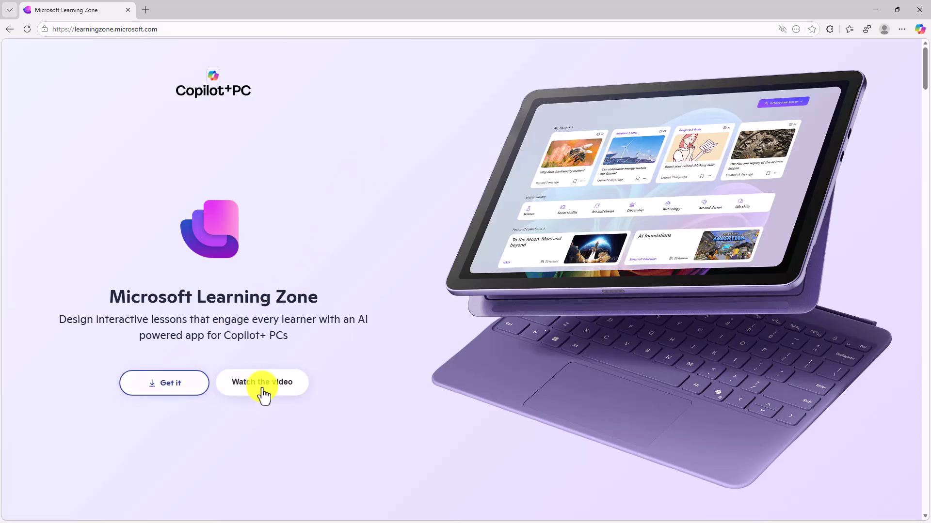
# - Scroll the Learning Zone website through its Create, Refine and Share sections
pyautogui.scroll(-10, 264, 395)
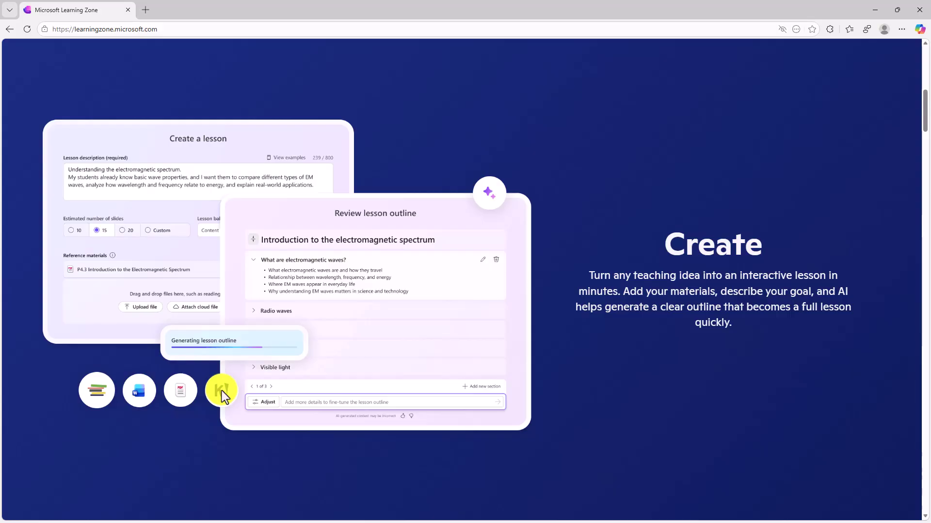
pyautogui.scroll(-10, 221, 389)
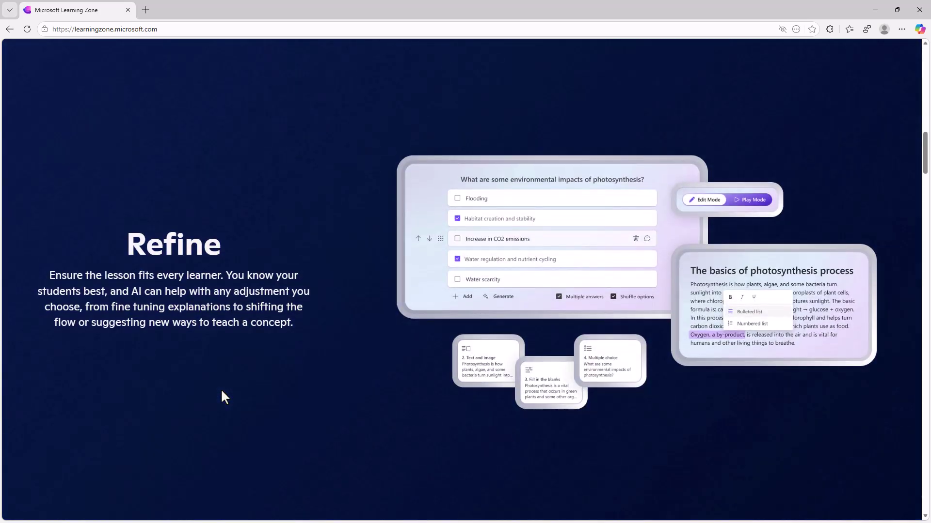
pyautogui.scroll(-10, 221, 392)
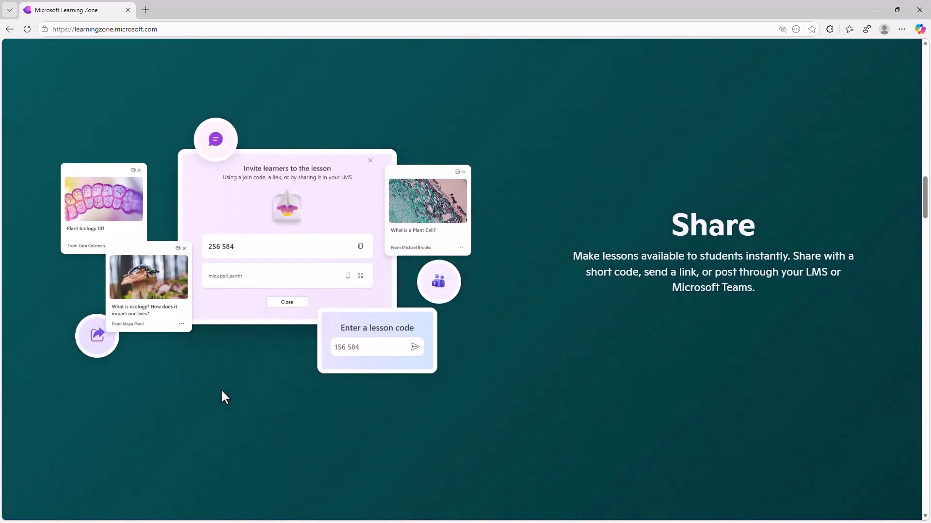